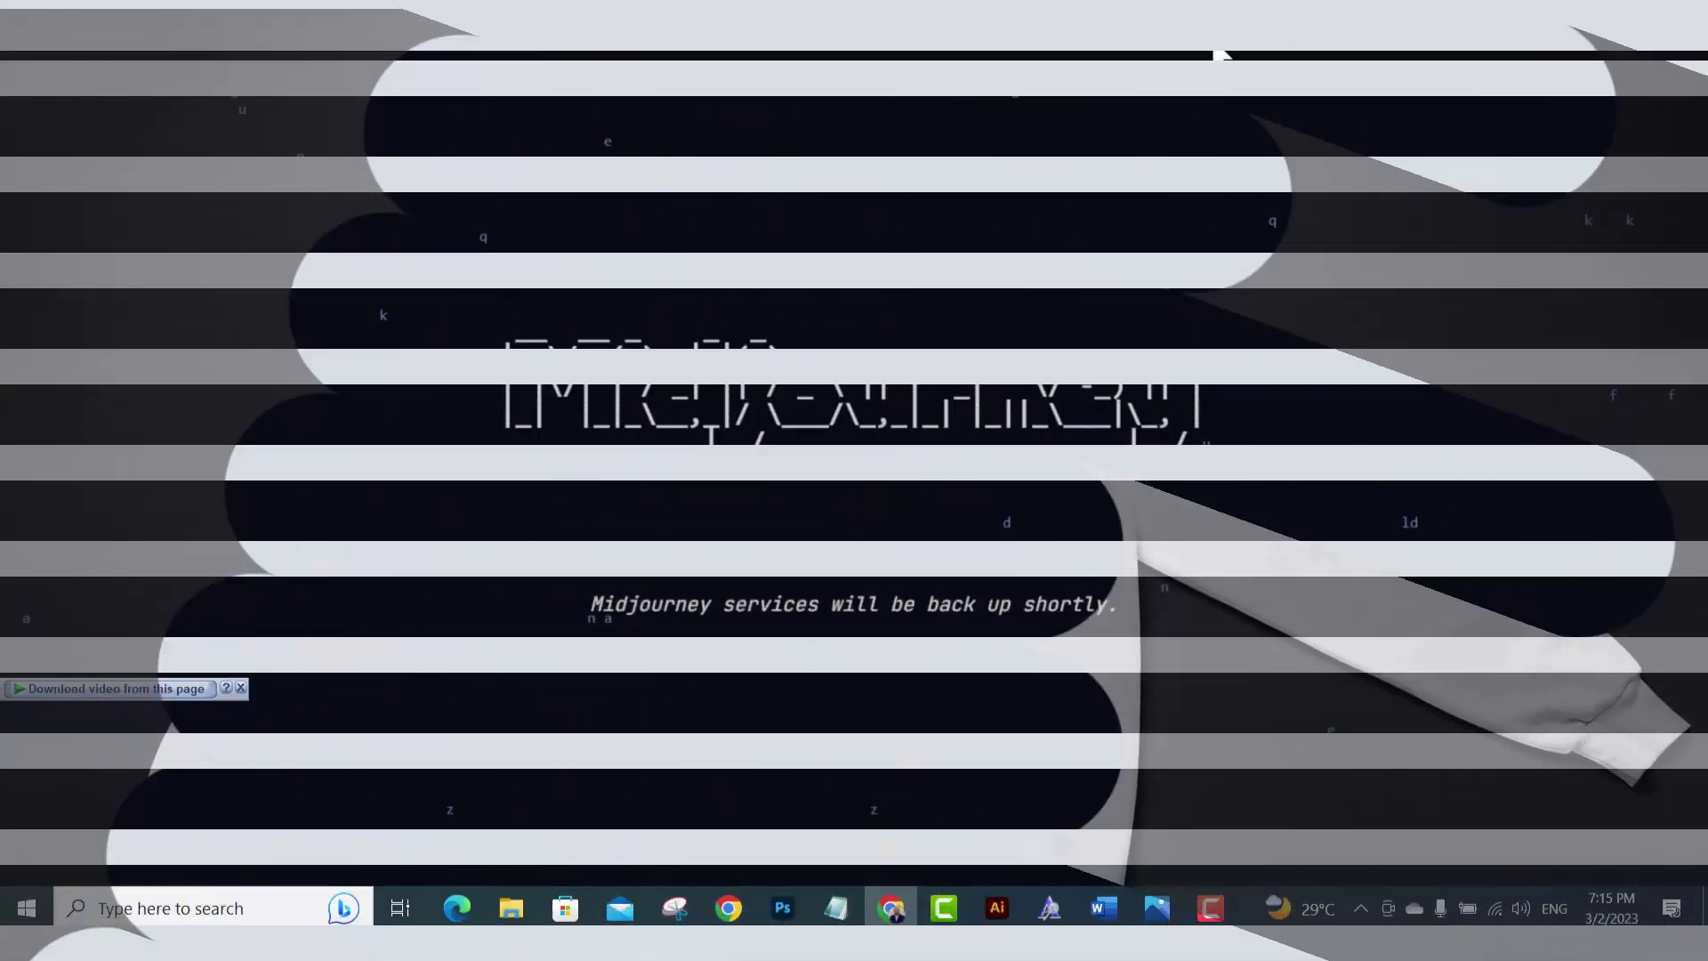
Prompt Midjourney for 'weird face, eye glasses, looking into the camera, black and white, splash effect' and upscale image 2
type("weird face, eye glasses, look")
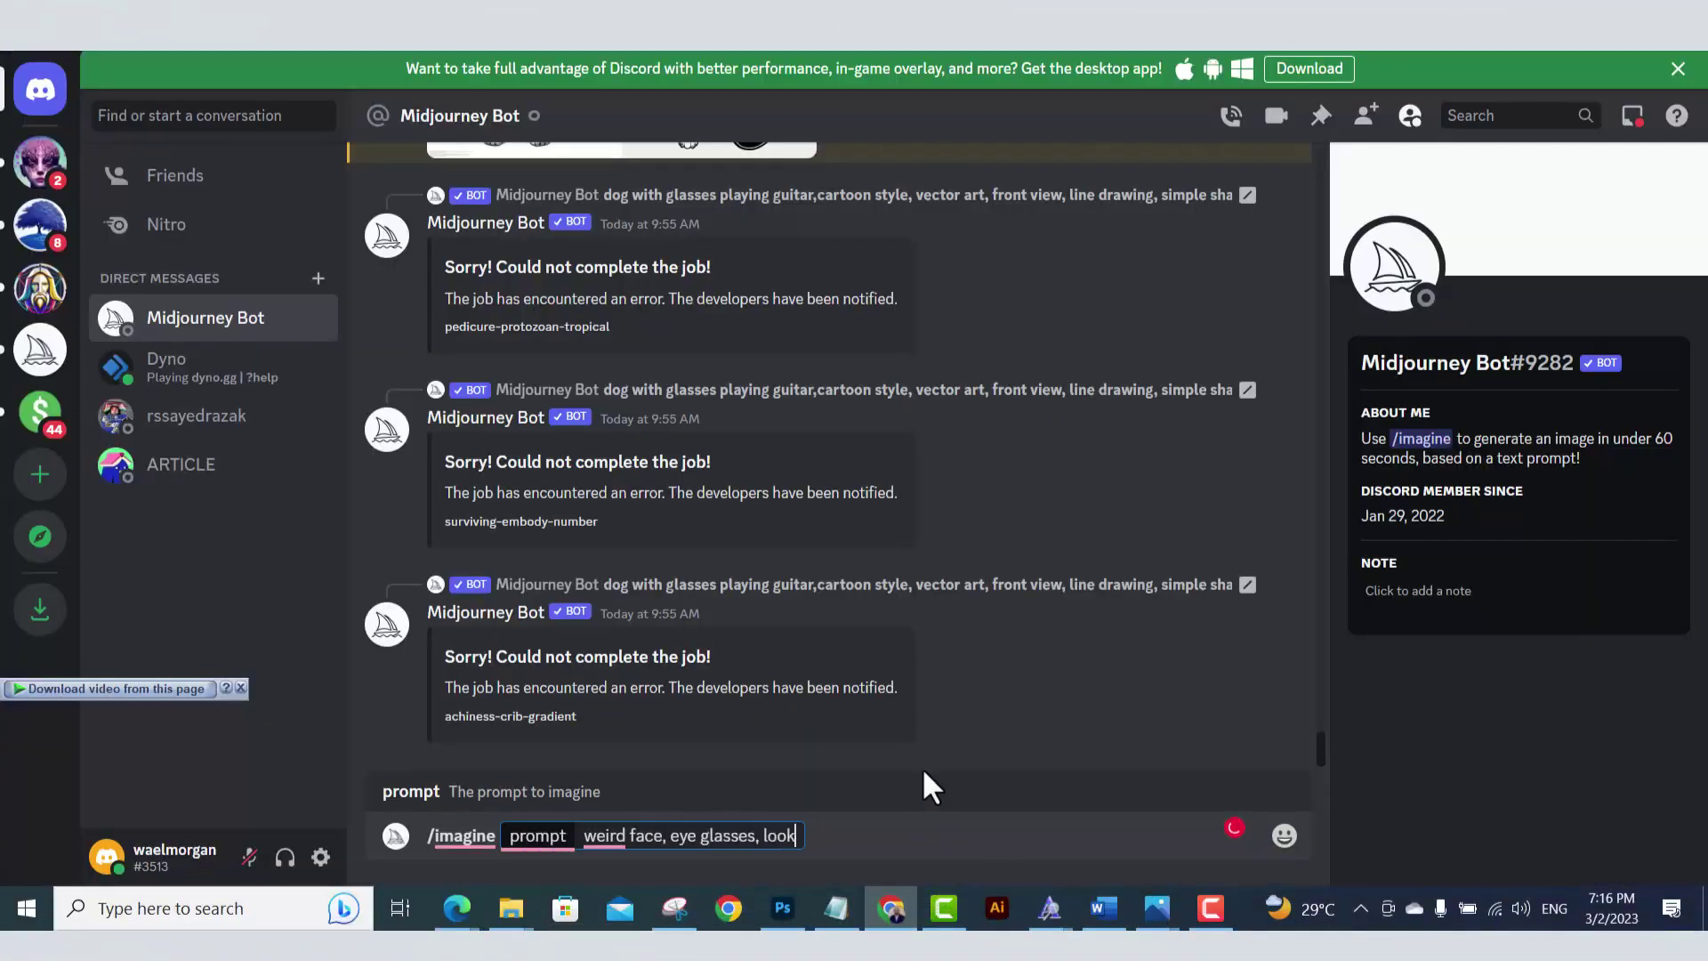
type("ing into the camera, black and white, splash effect")
key("Return")
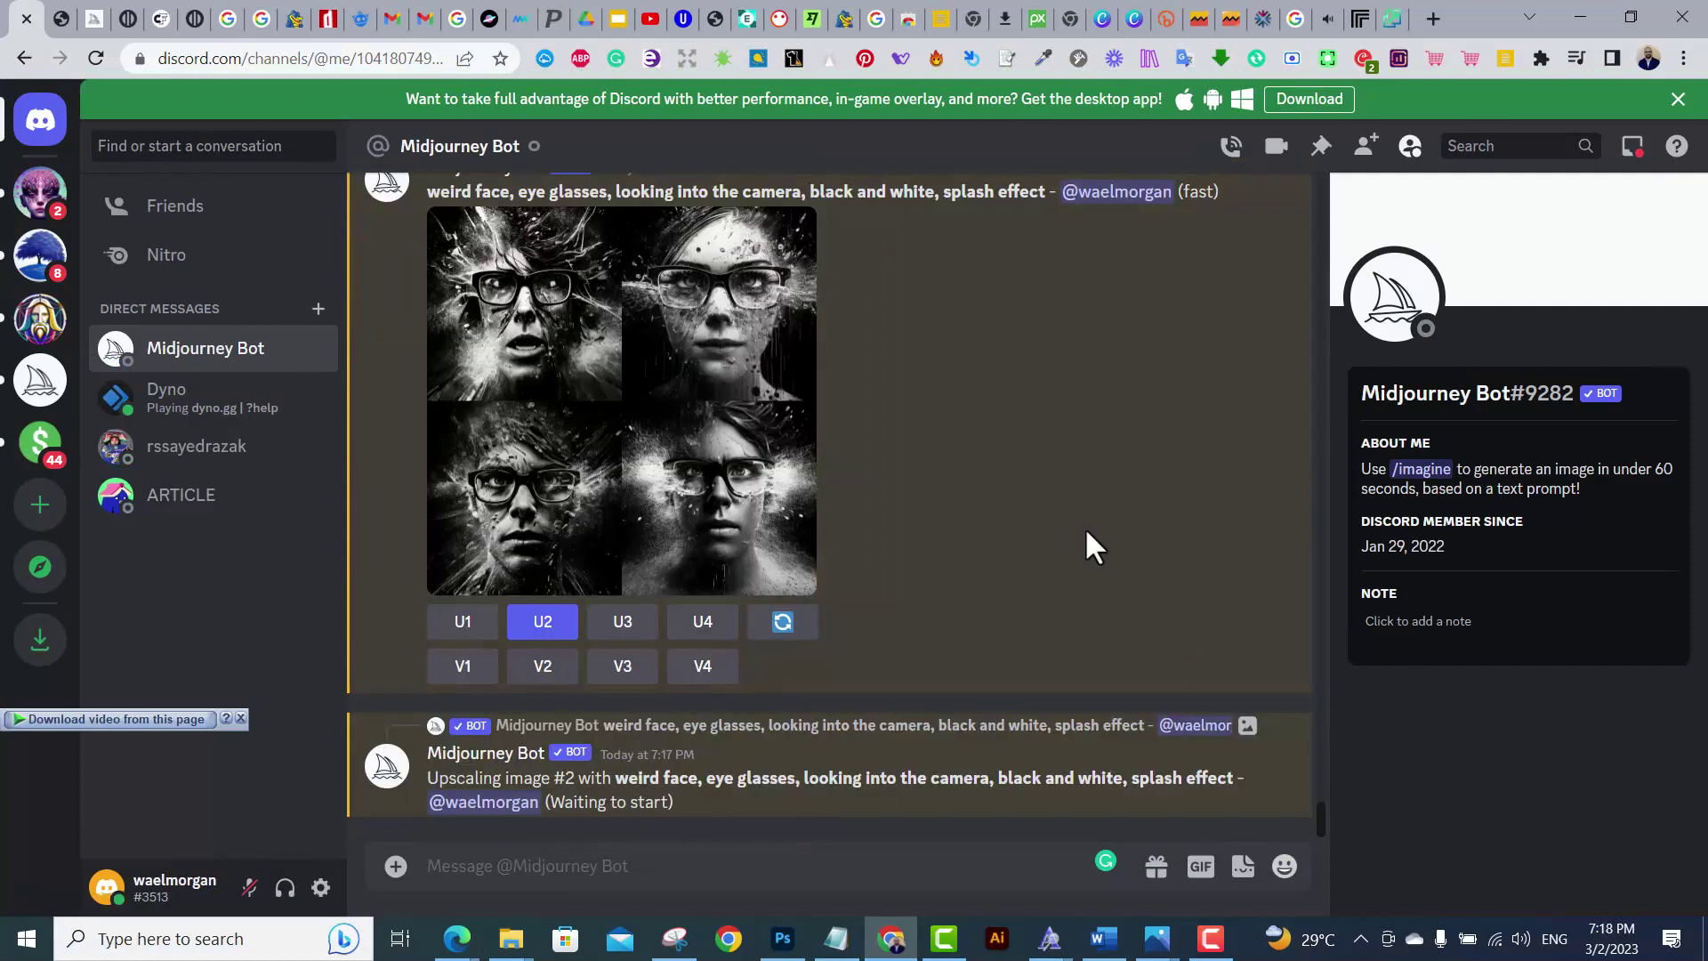
left_click(663, 783)
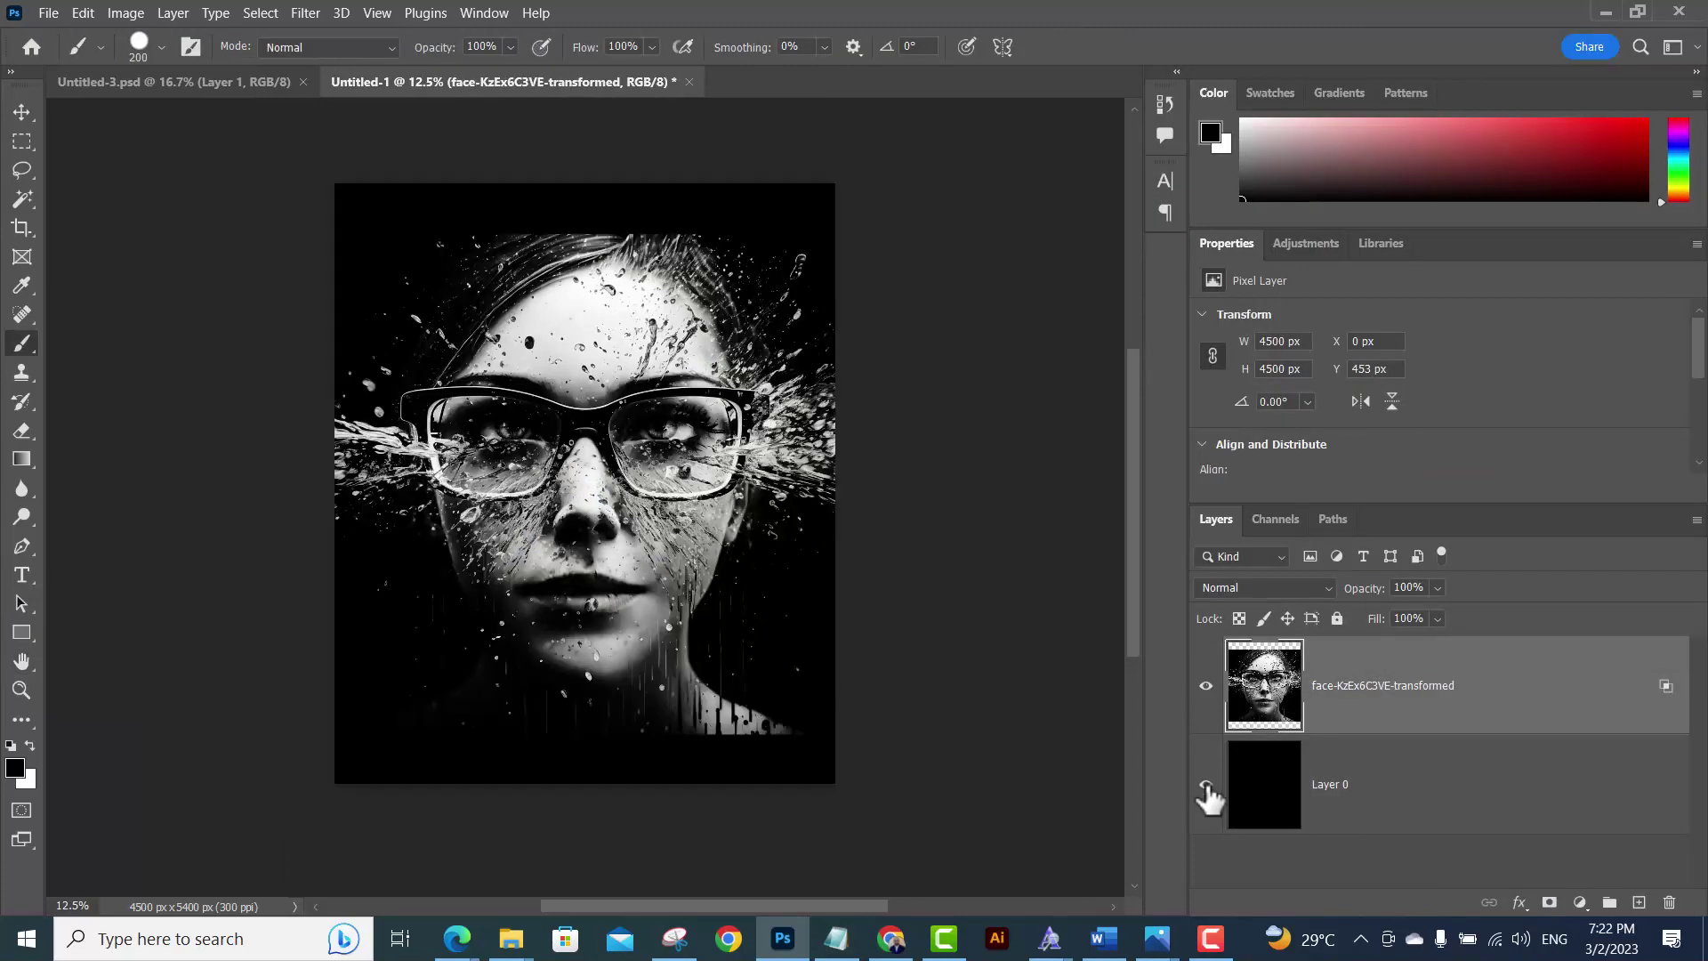
Duplicate the face layer as 'Face copy', hide it and the black background, and add a new layer
right_click(1506, 830)
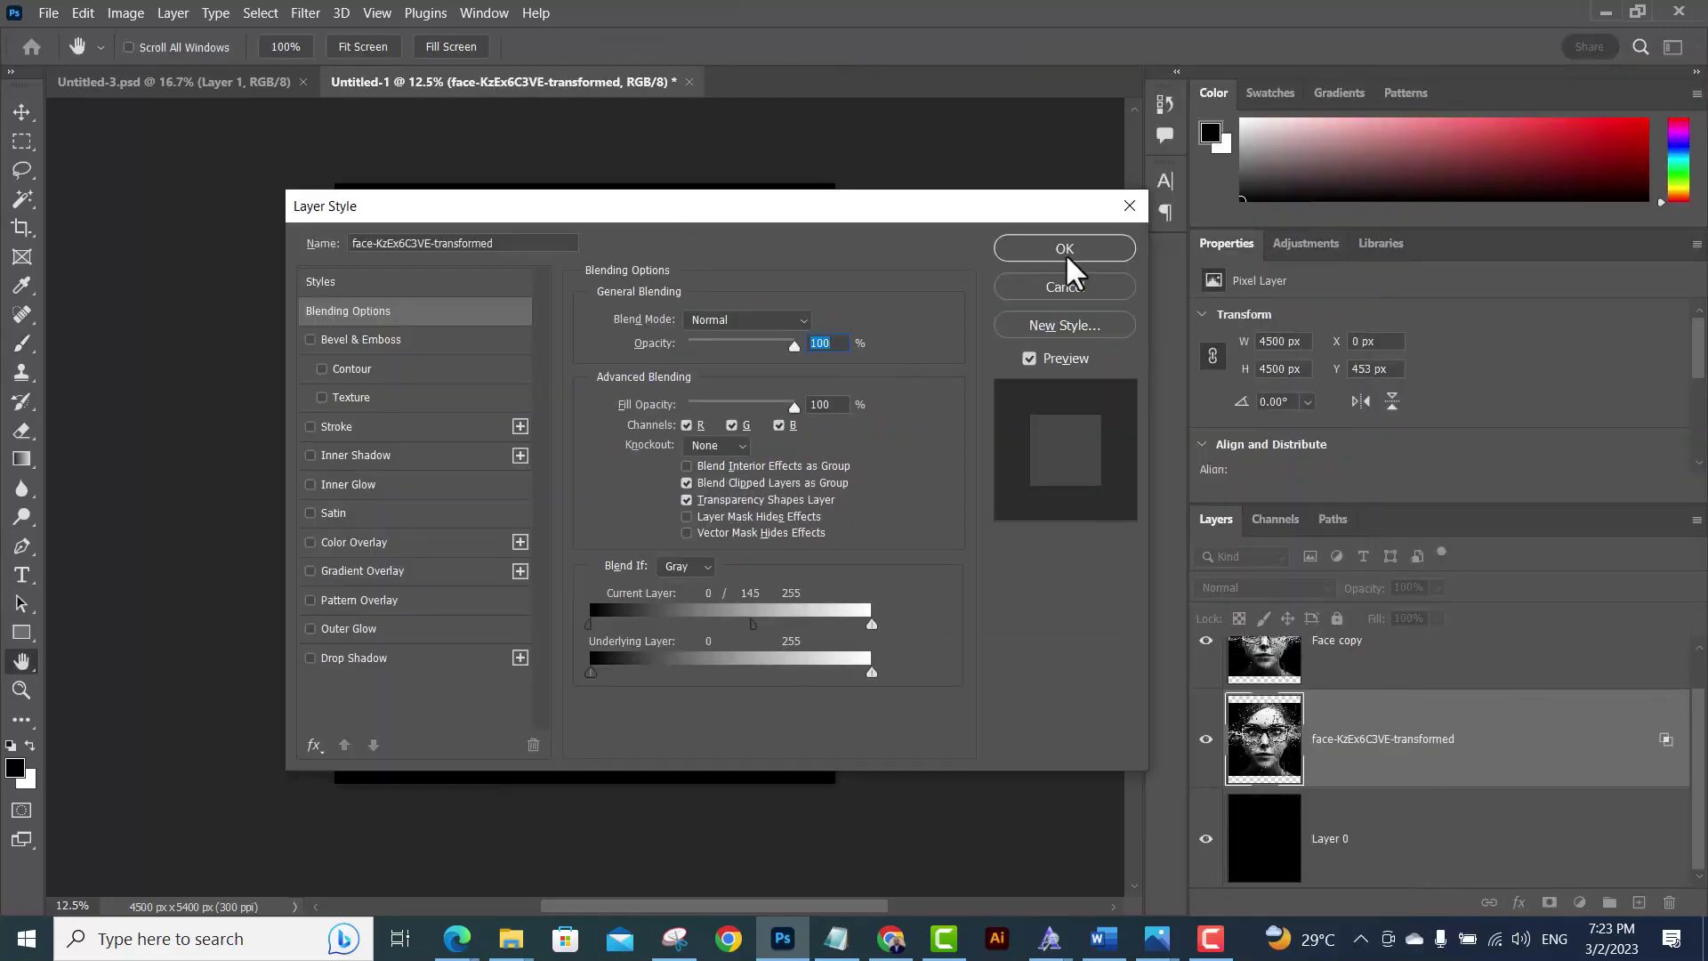
left_click(1068, 258)
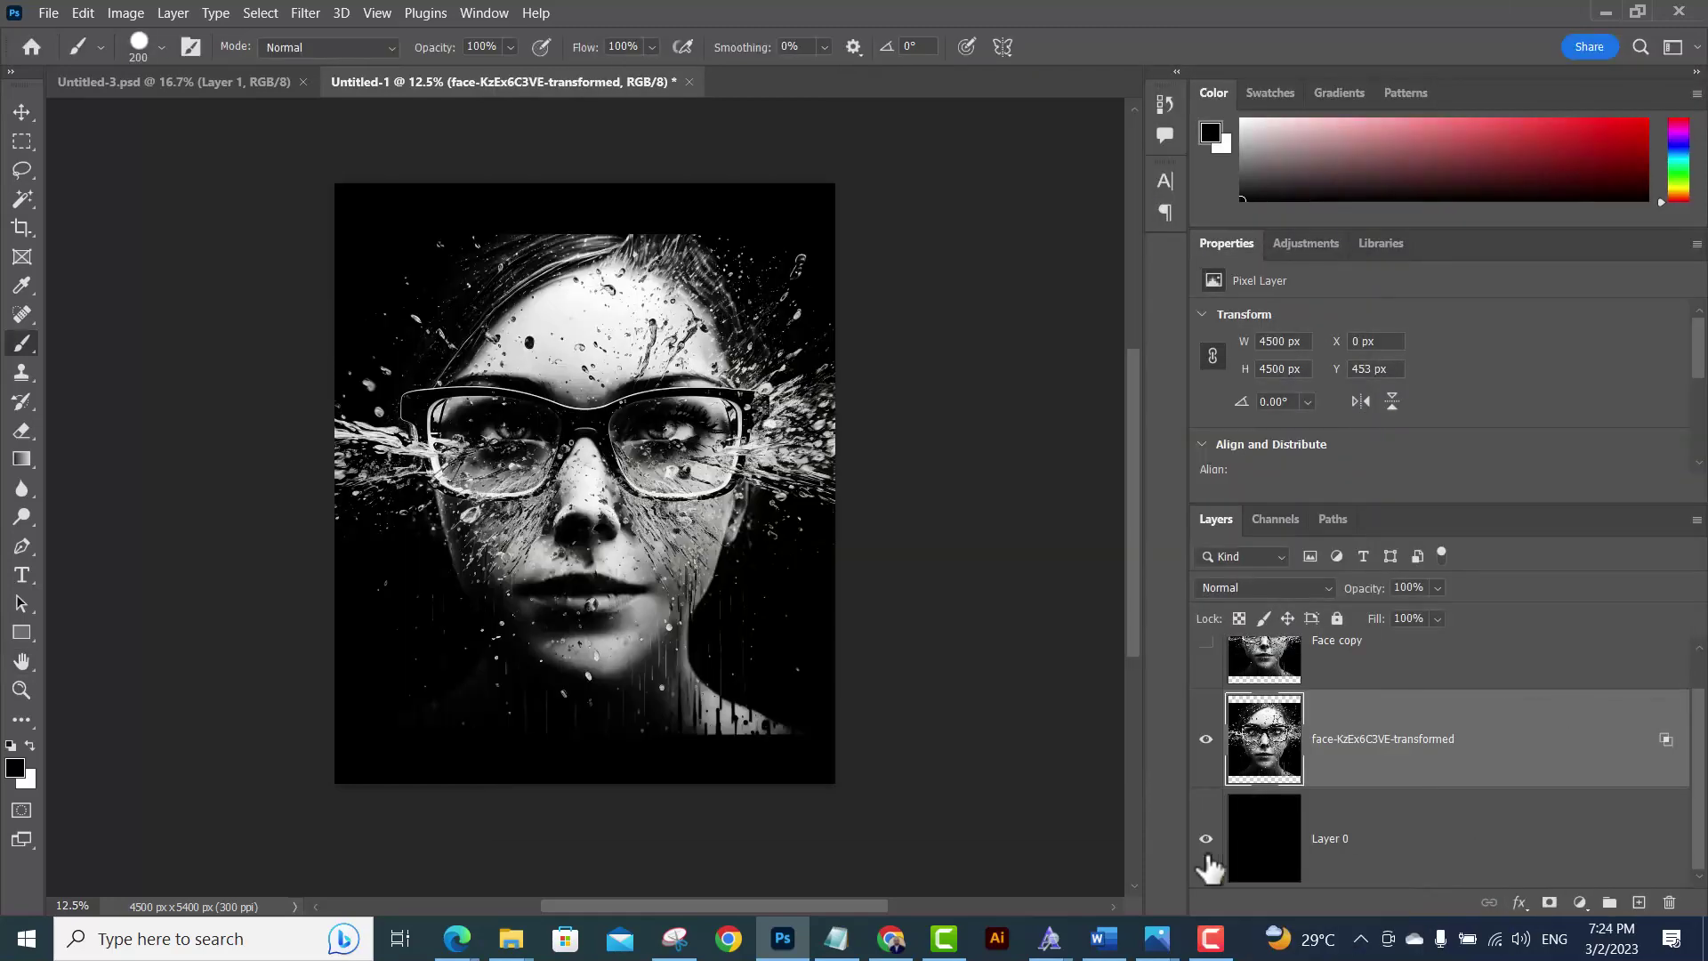
left_click(1206, 838)
left_click(1423, 659)
left_click(1549, 902)
key("ctrl+i")
key("b")
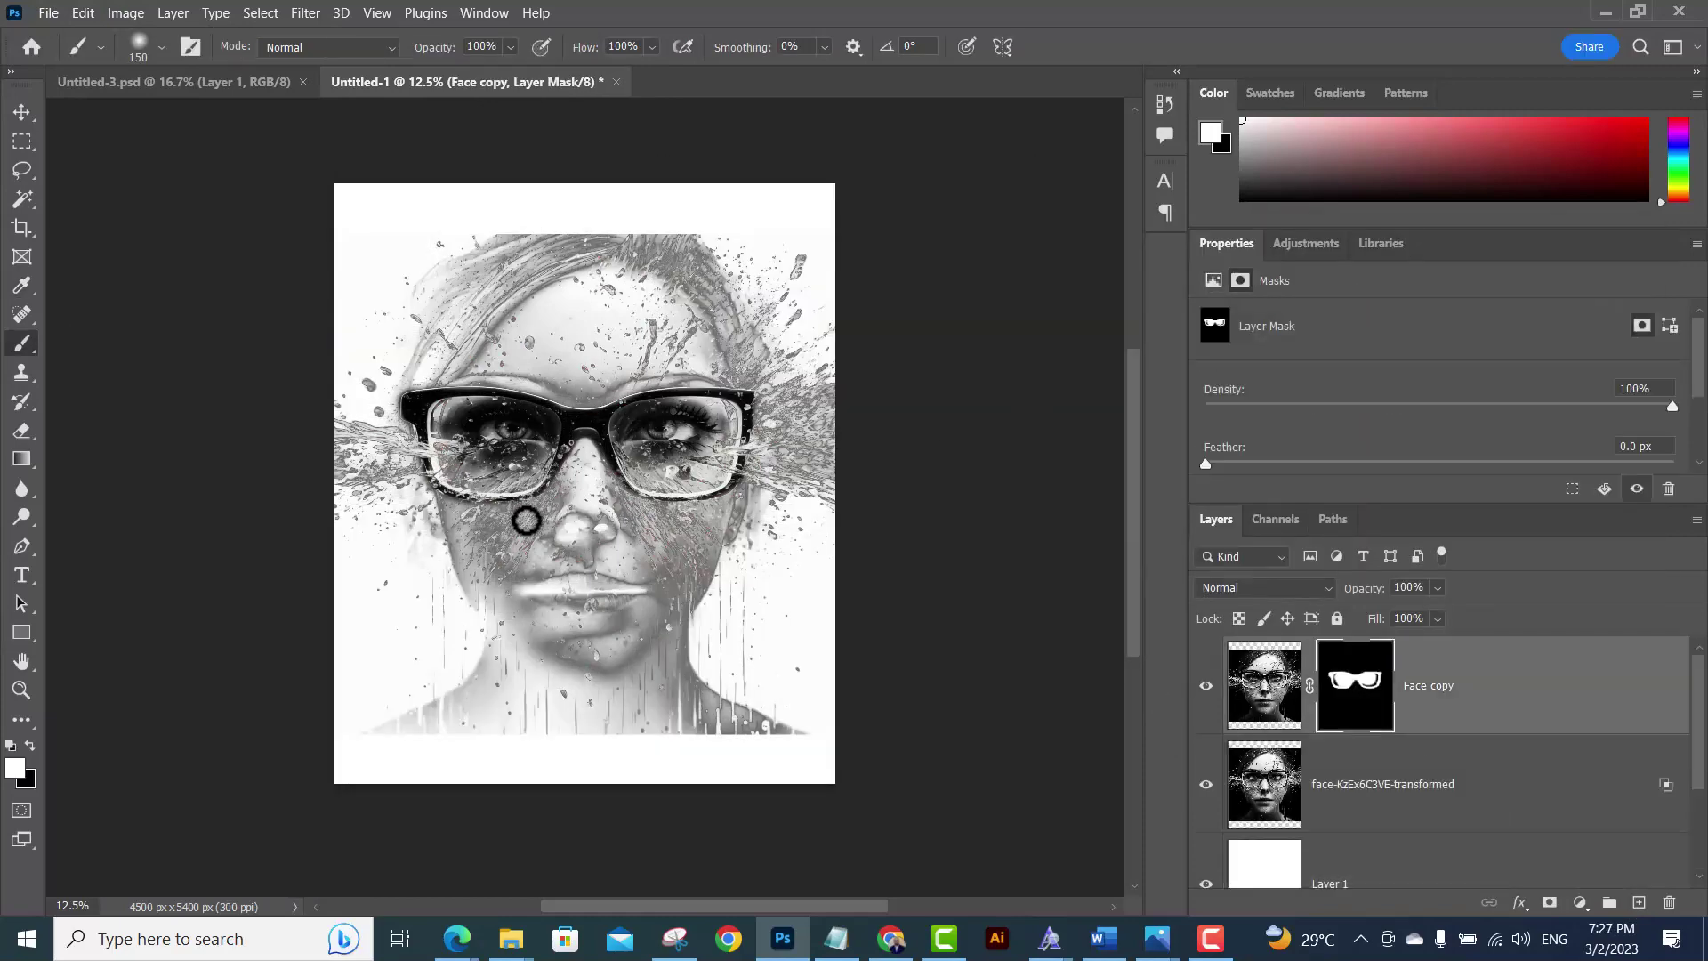
Paint the Face copy mask white over glasses, eyes, nose and lips at 36% brush flow
scroll(592, 489, "up", 2)
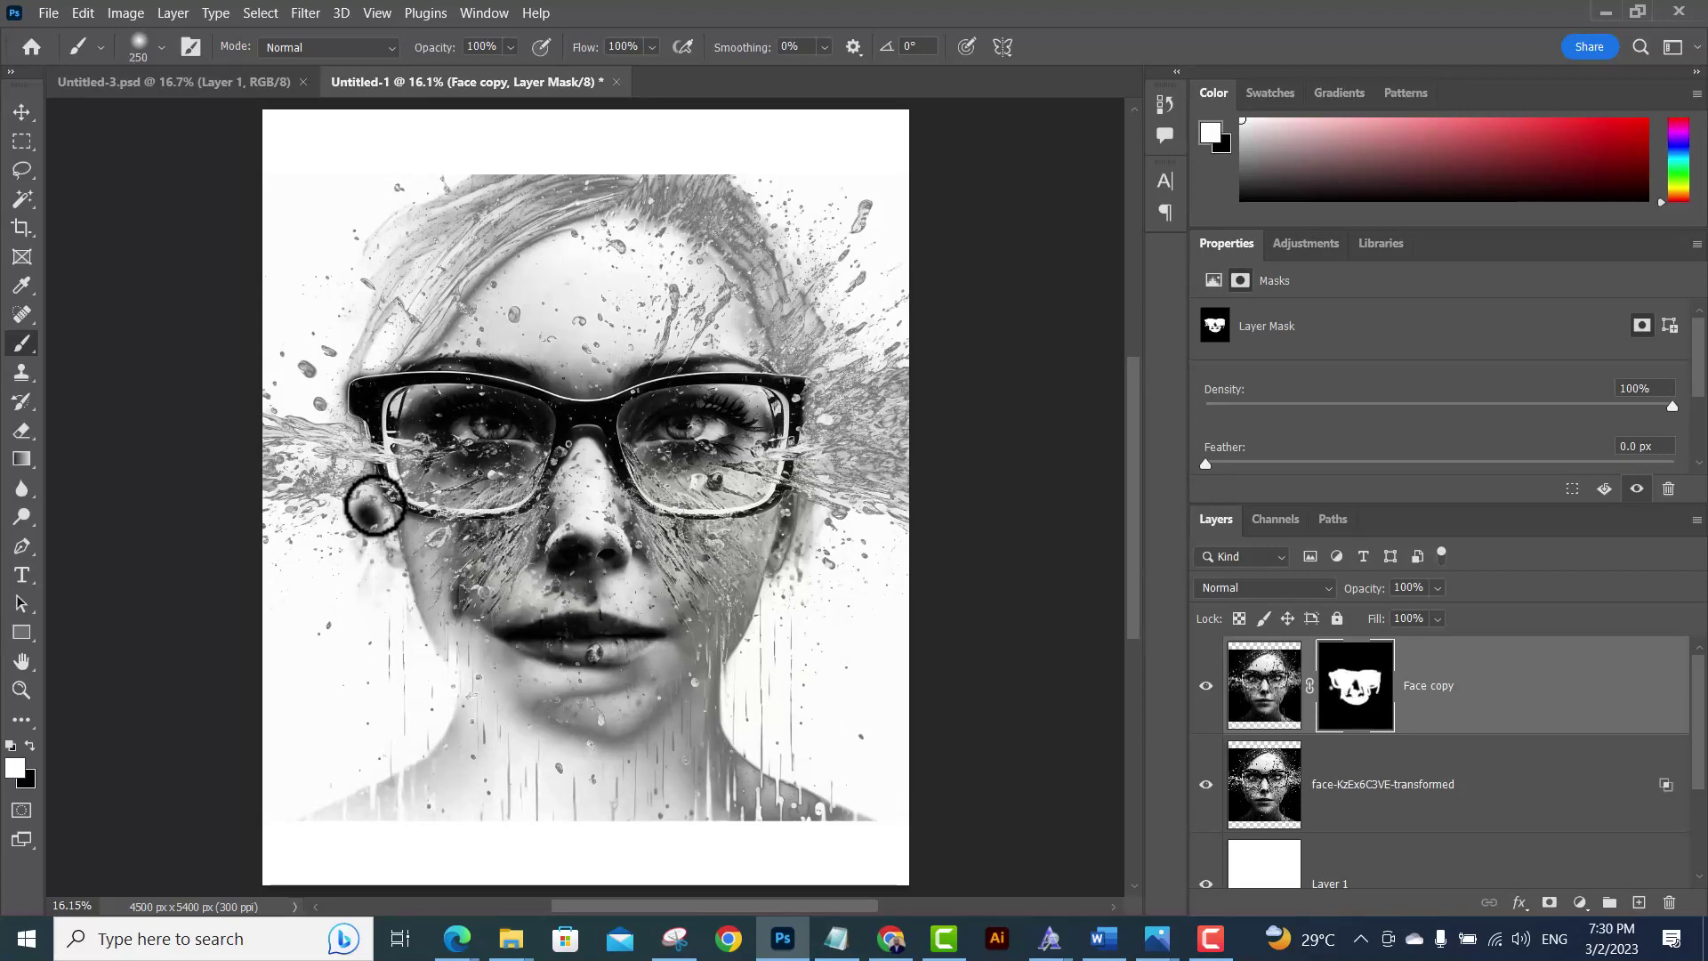
key("shift+3")
key("shift+6")
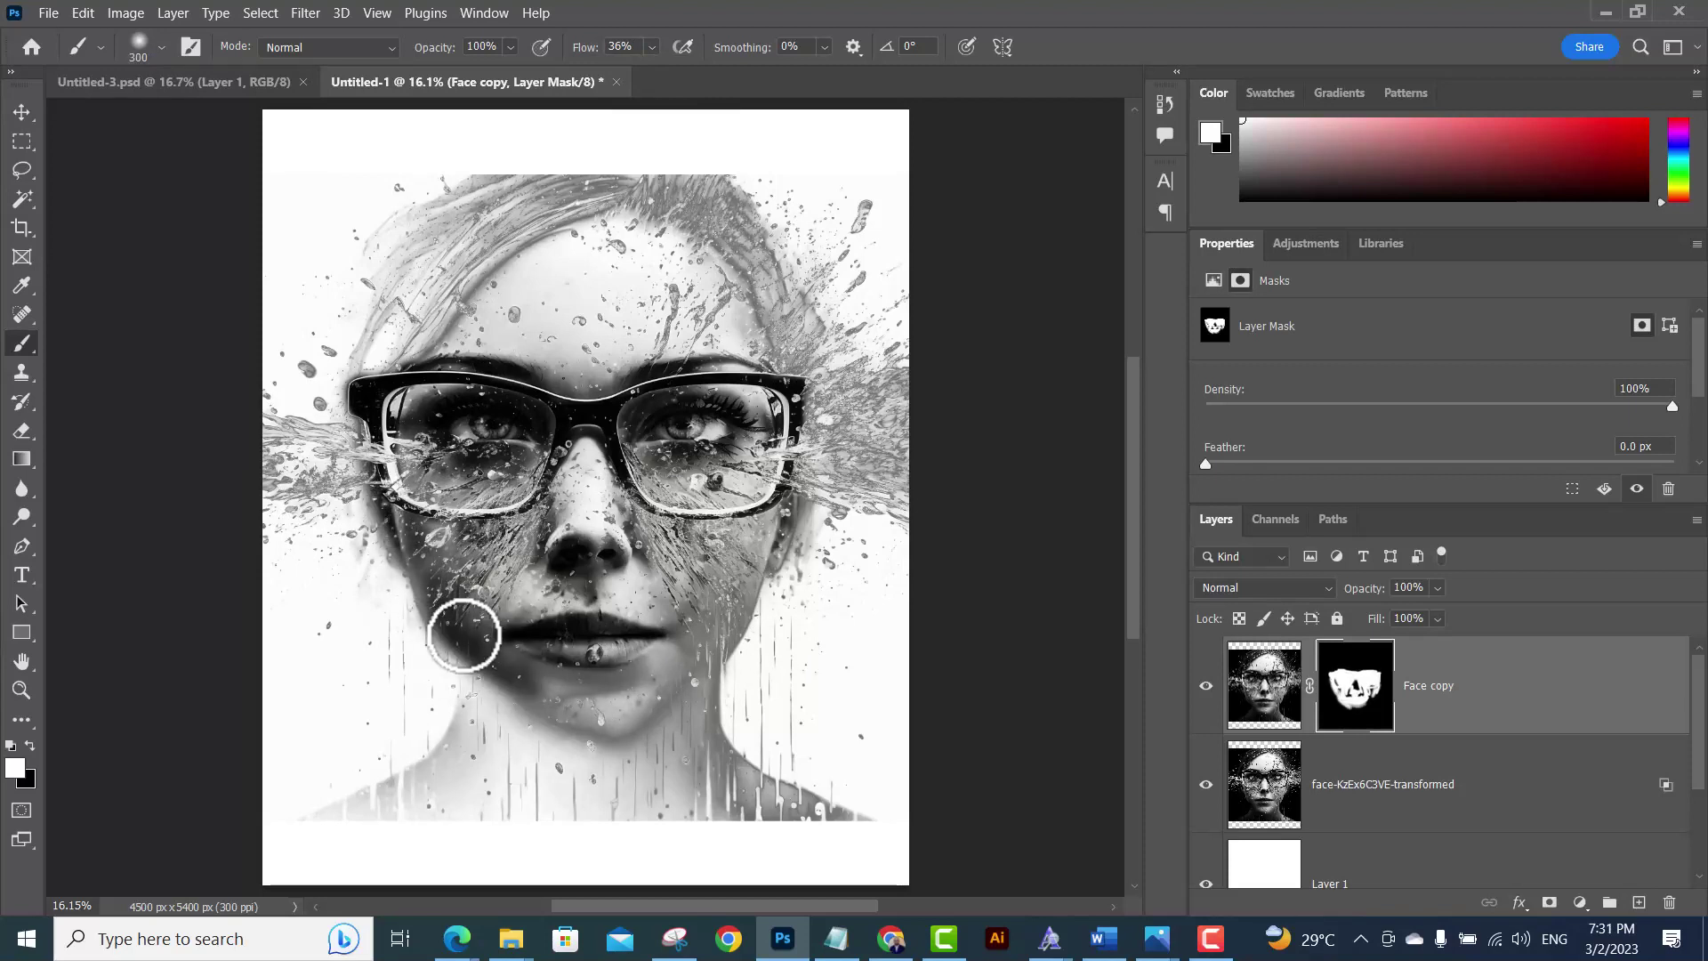
left_click(1395, 776)
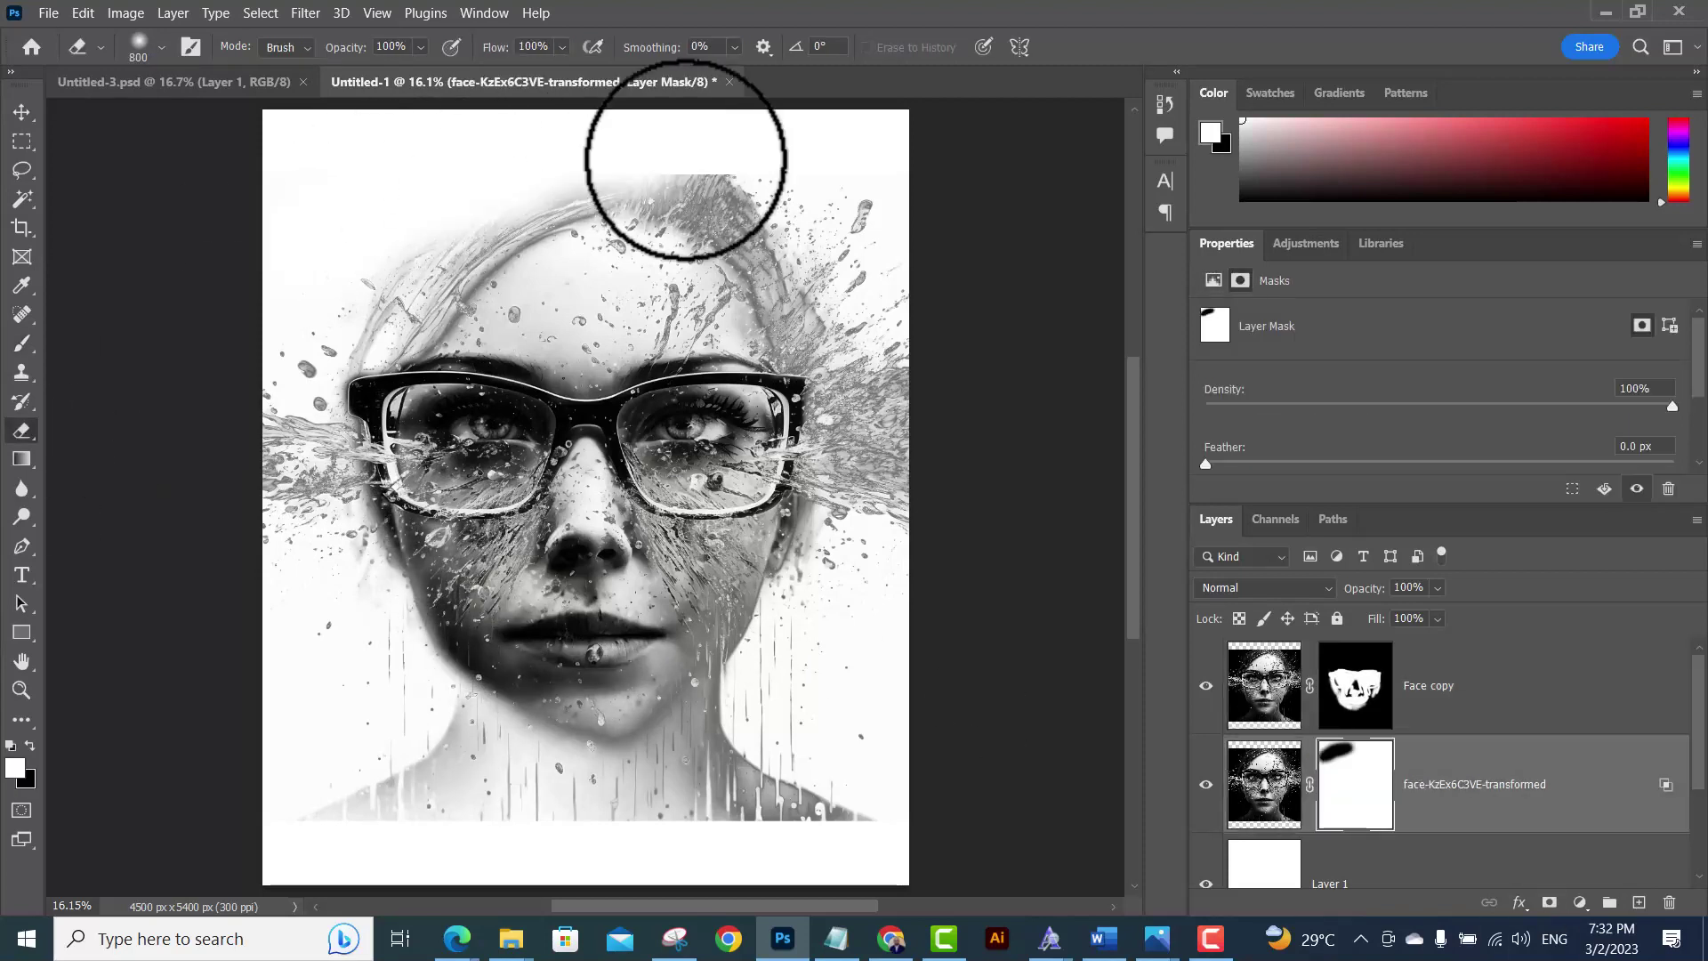
Erase the hair and lower neck on the original face layer's mask, smudging the edges with a spatter tip
mouse_move(686, 153)
left_mouse_down()
mouse_move(774, 172)
mouse_move(885, 256)
left_mouse_up()
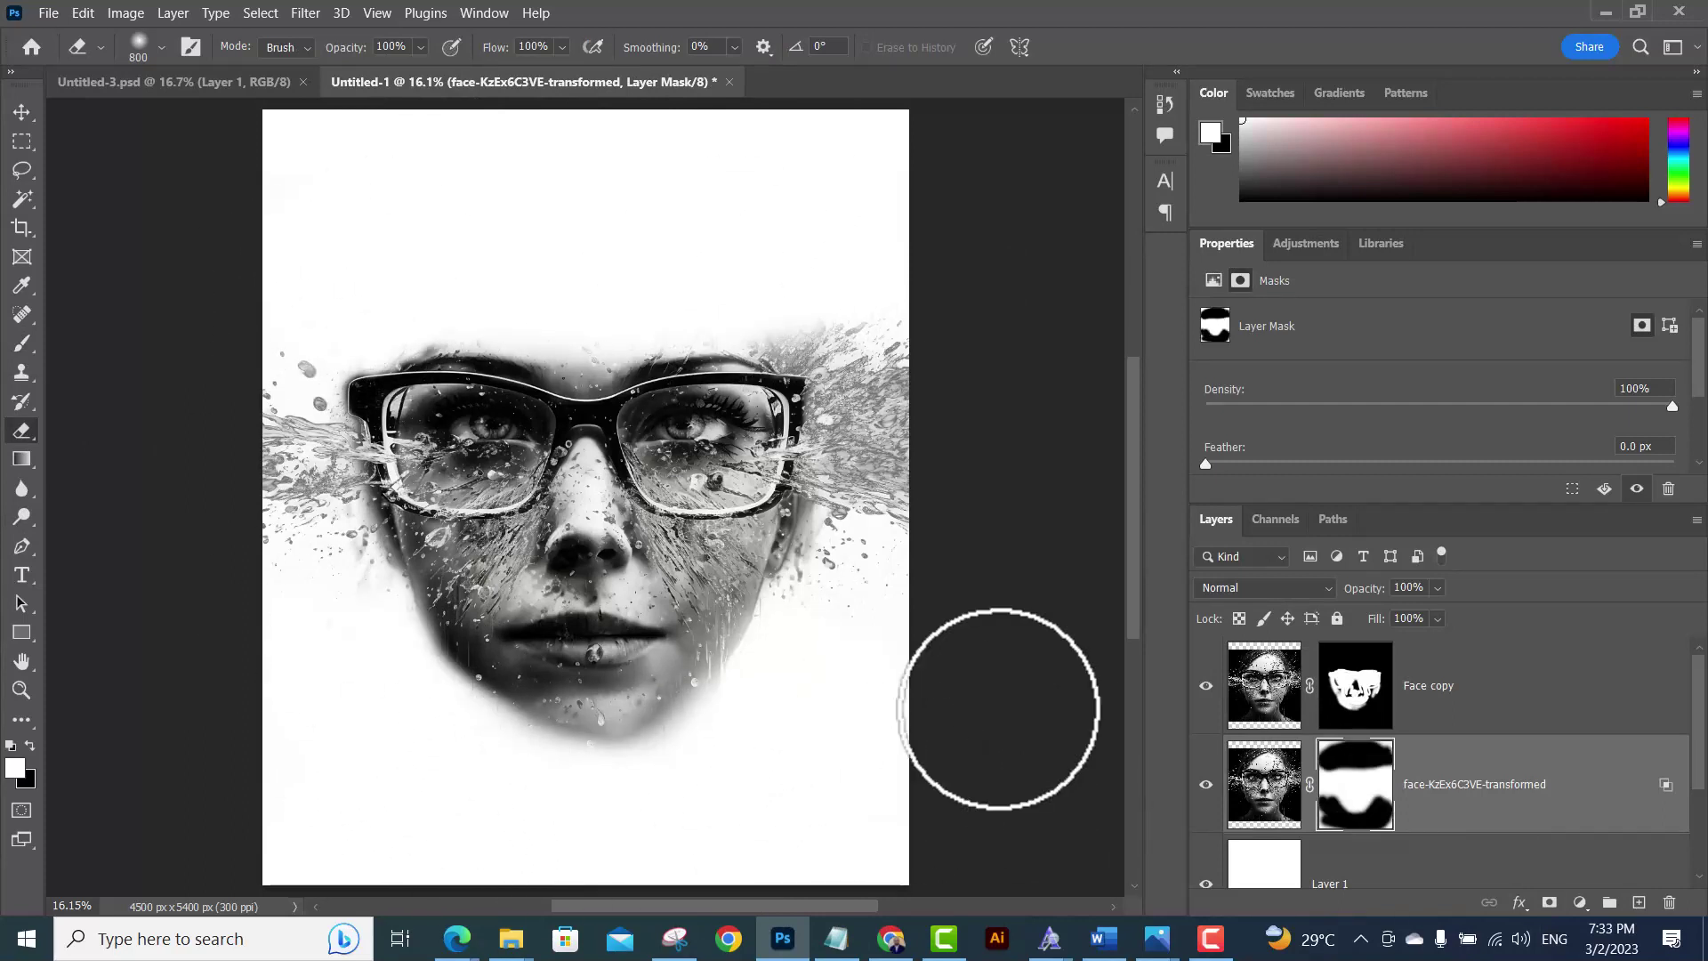
left_click(161, 48)
left_click(22, 488)
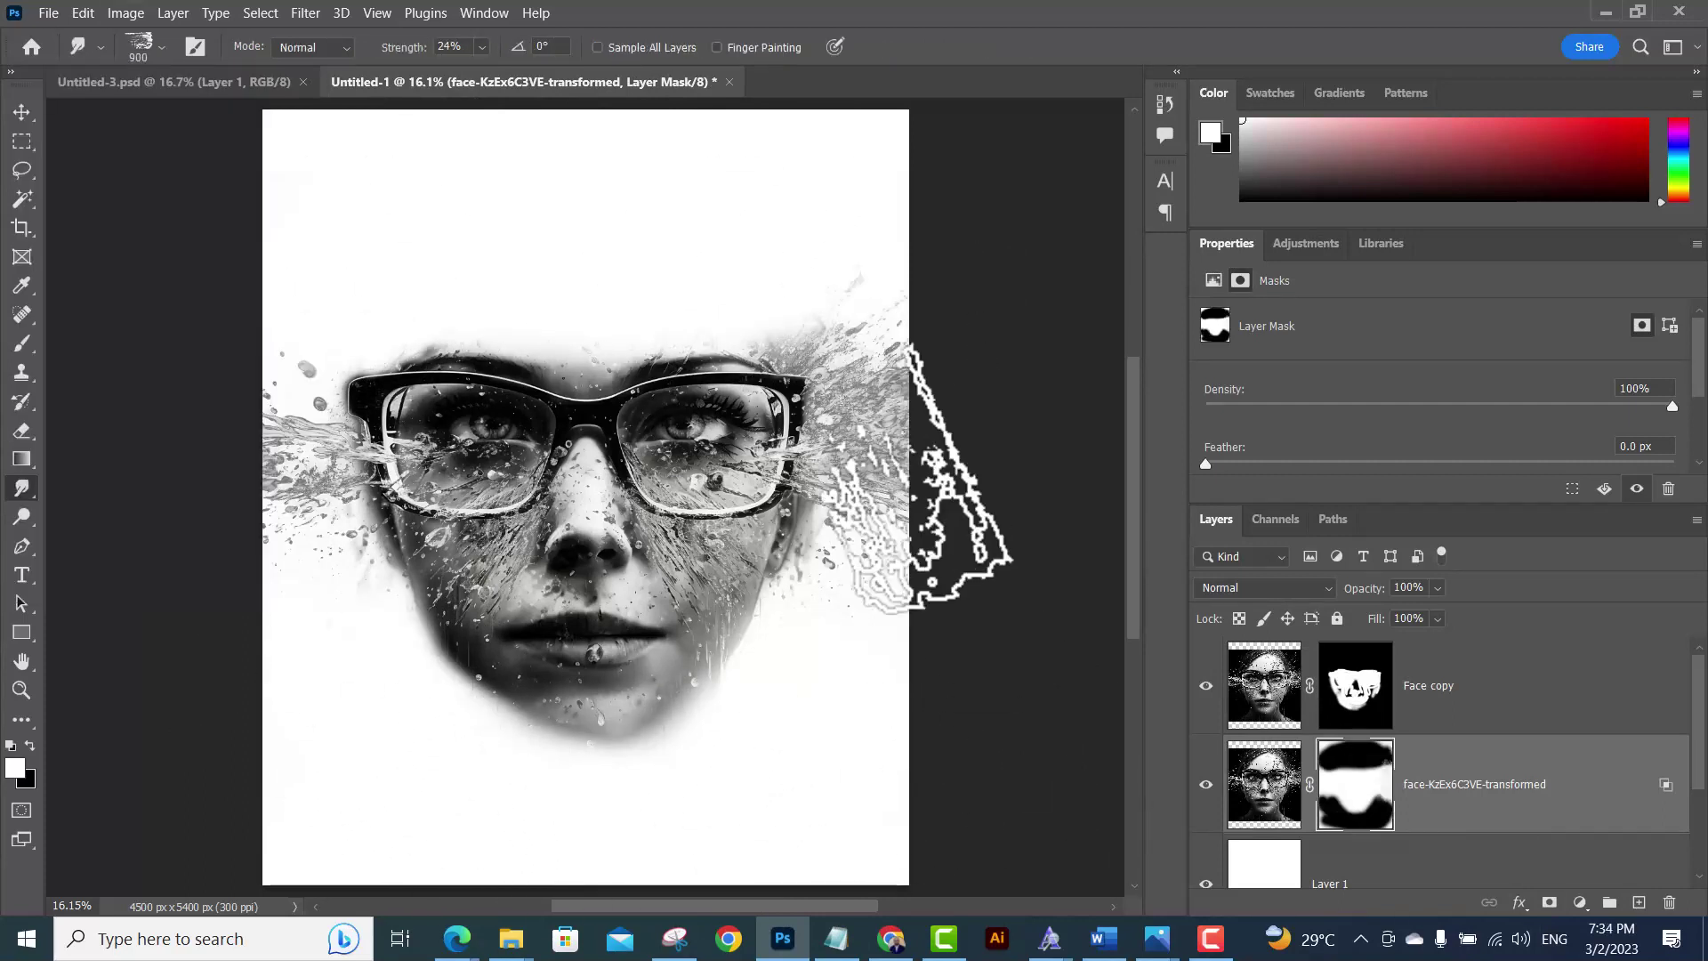
left_click(22, 343)
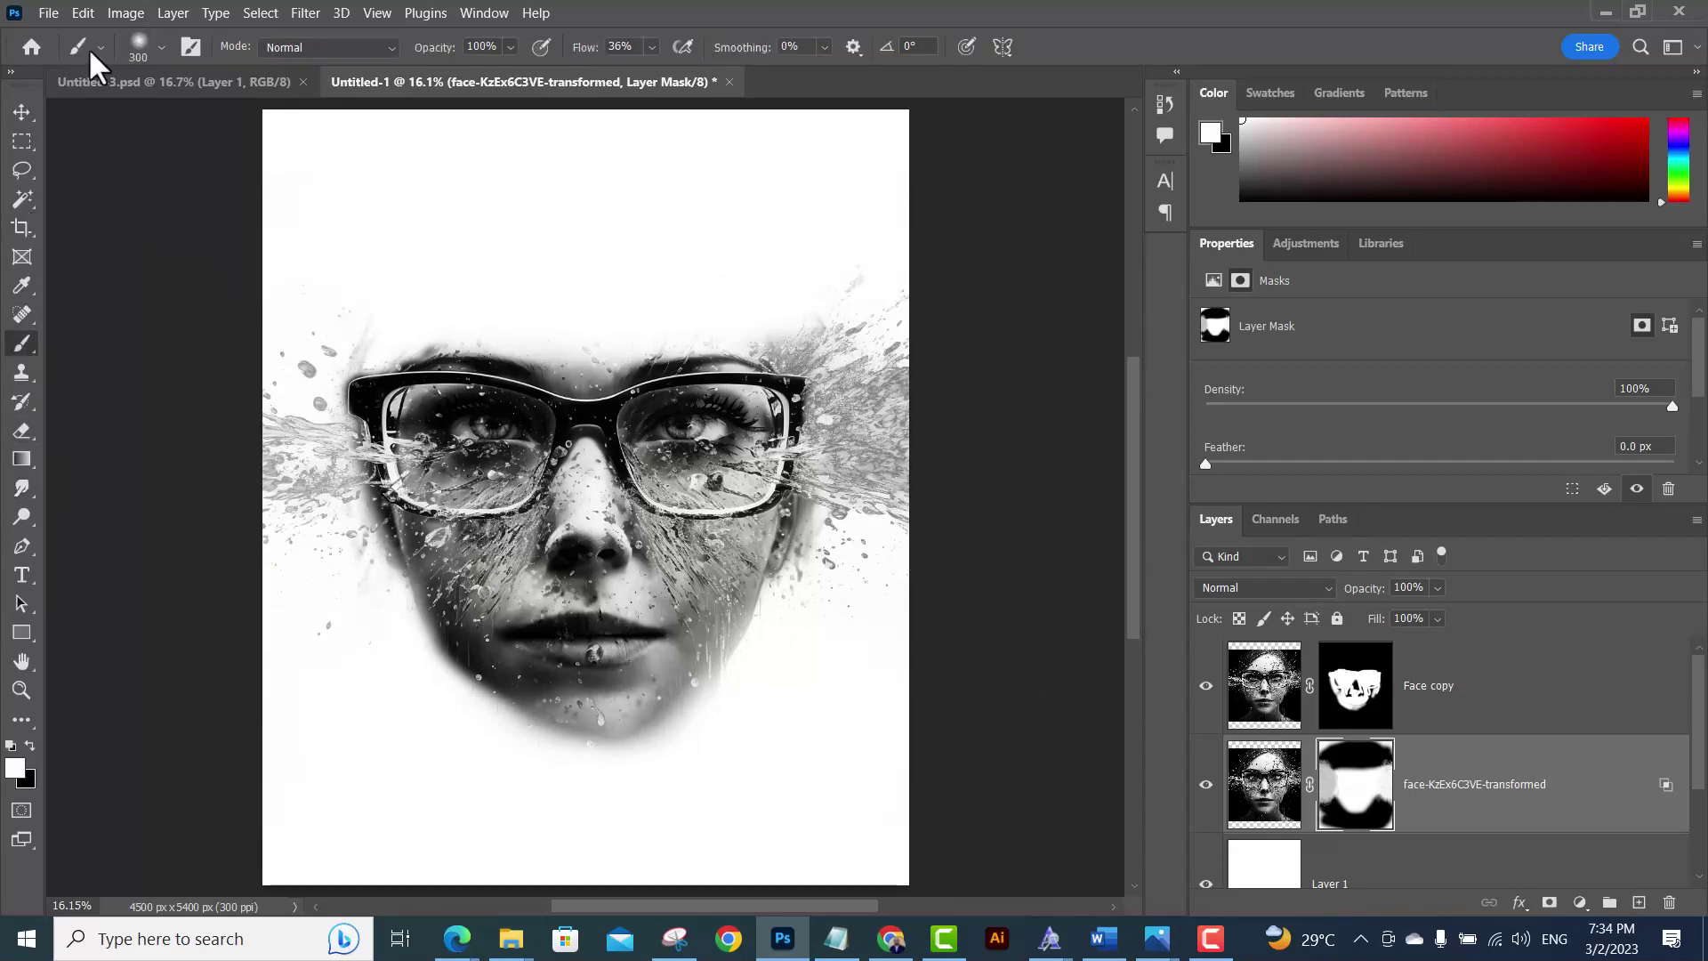
left_click(98, 48)
key("v")
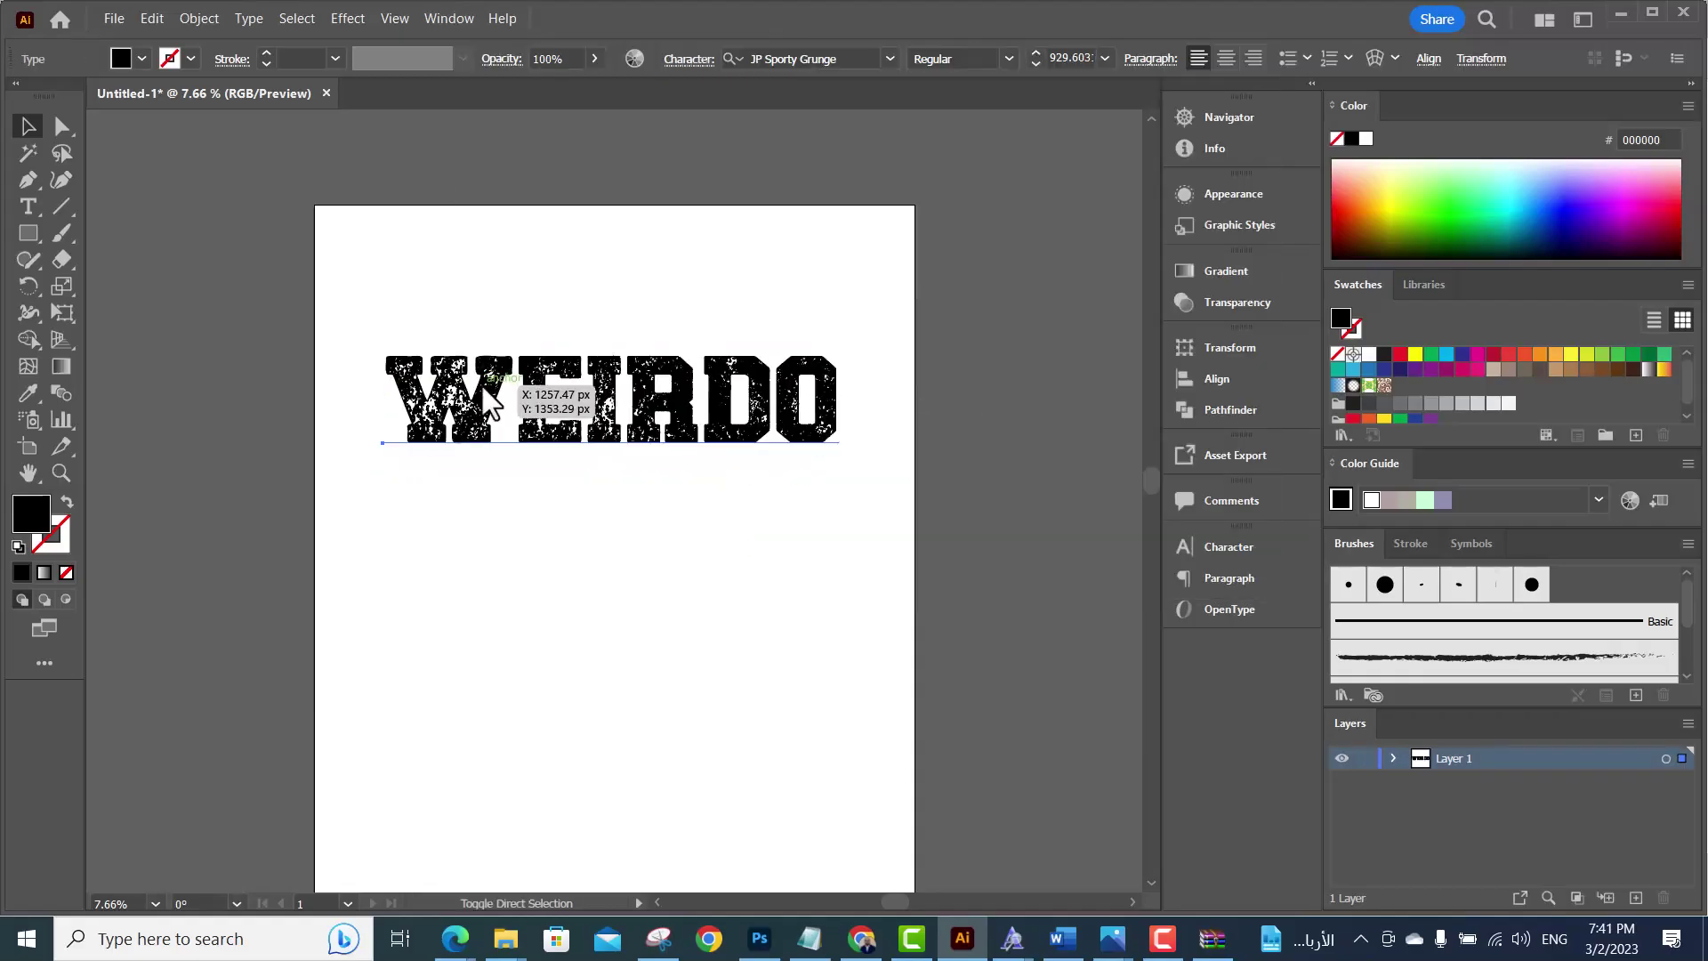
Set white EIRDO letters on a black rectangle and enlarge the grunge W beside them
left_click_drag(516, 337, 859, 465)
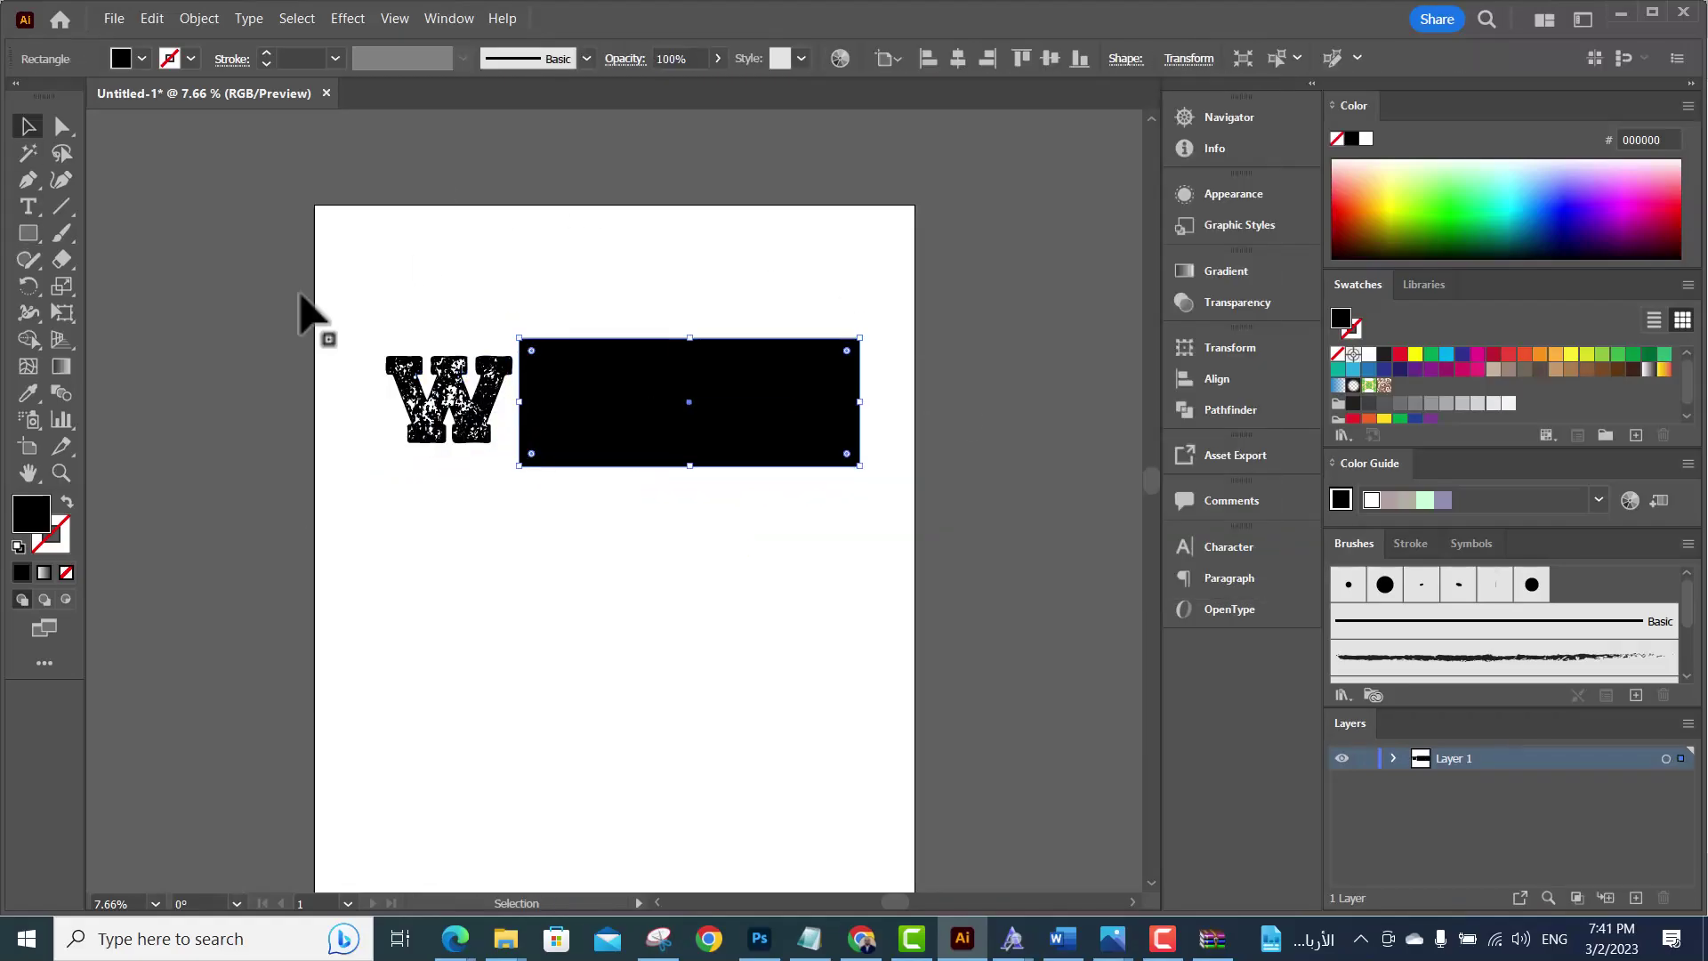
double_click(601, 355)
double_click(476, 487)
left_click_drag(385, 442, 449, 449)
left_click_drag(850, 380, 843, 381)
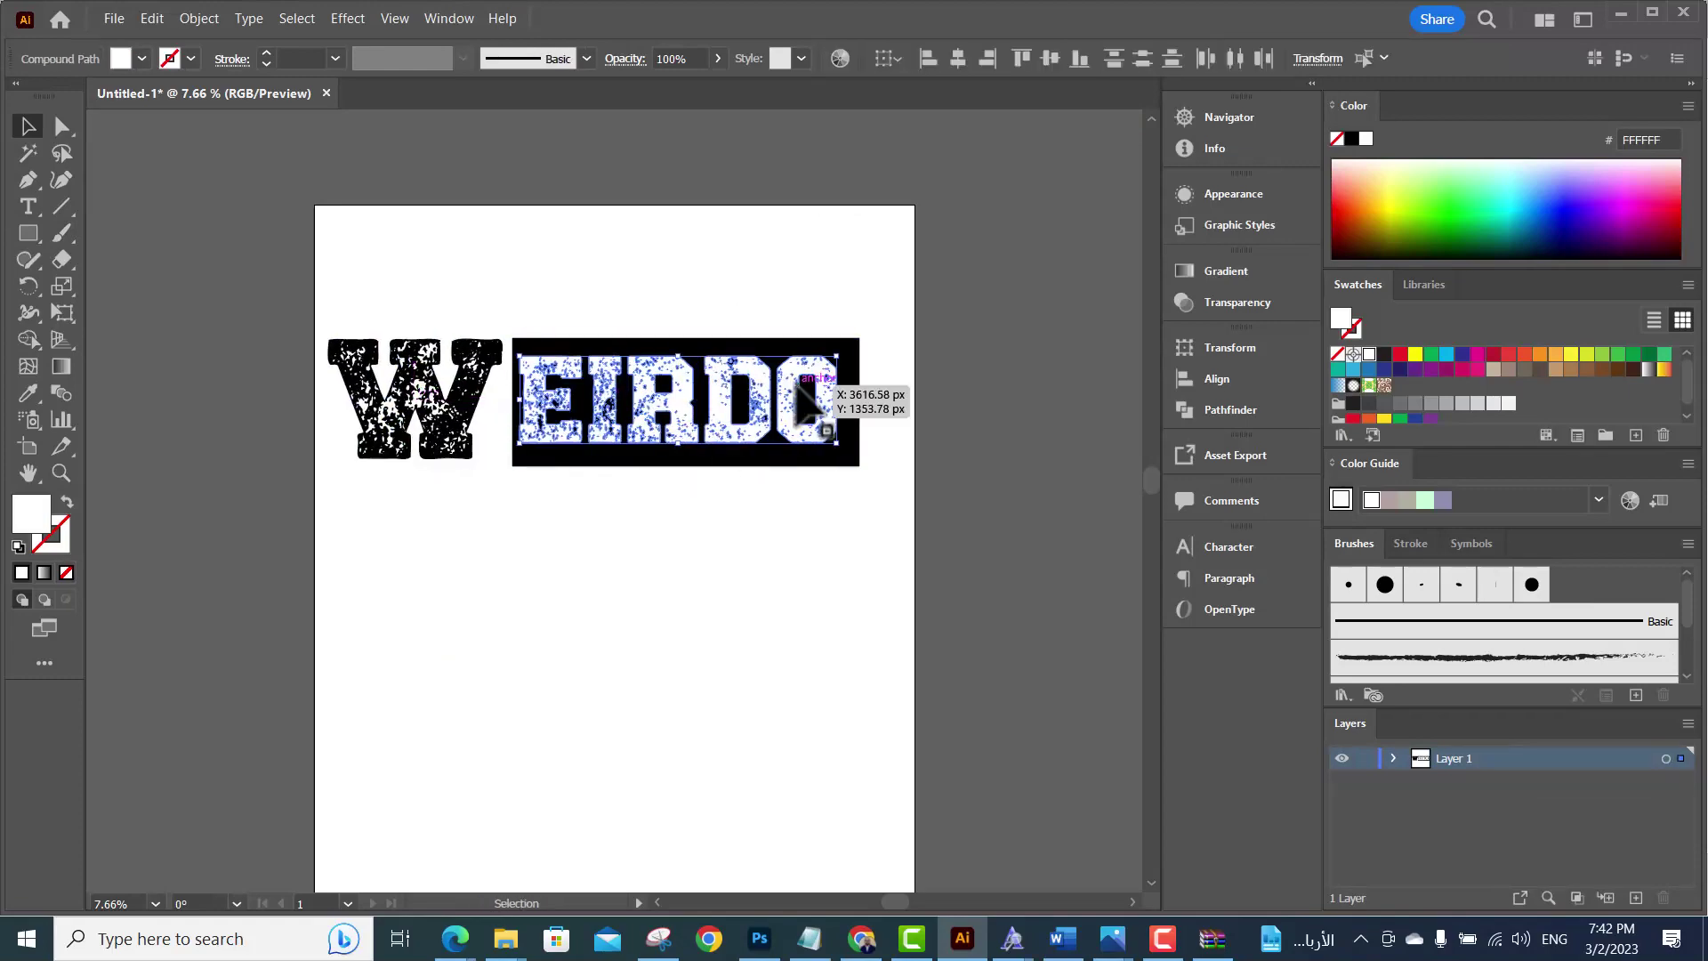
left_click_drag(757, 240, 442, 449)
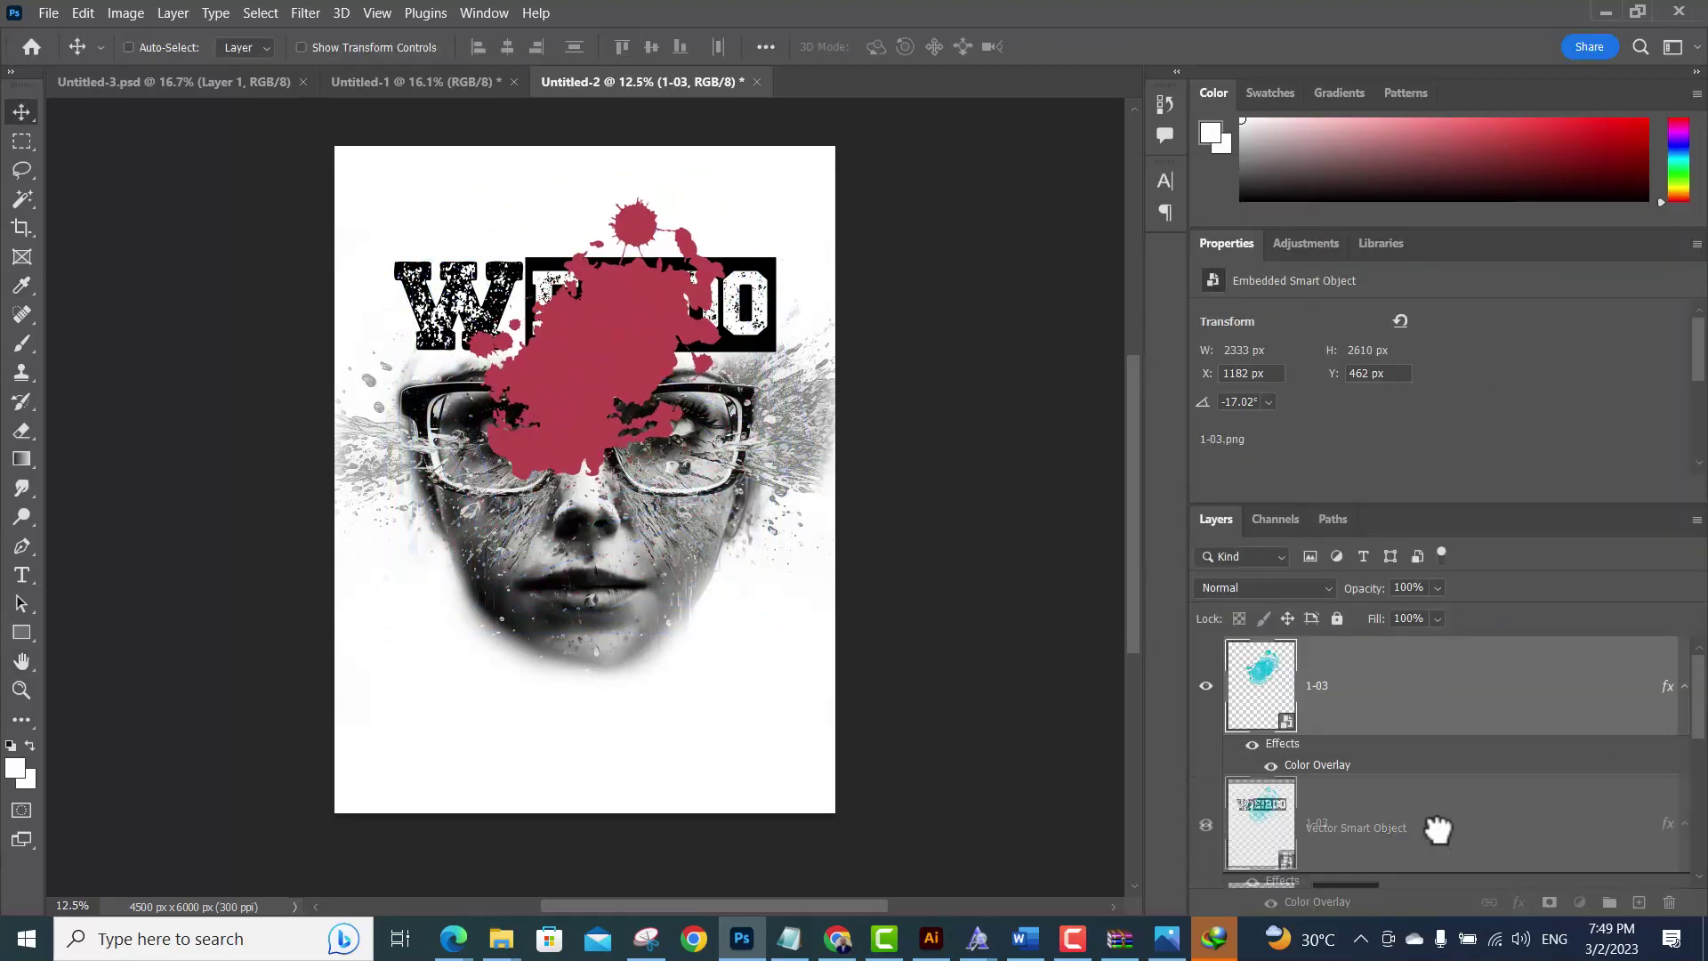
Place the red splash behind WEIRDO, shrink the THIS WORLD IS WILD tagline, and put a red box beneath WILD
left_click_drag(683, 227, 681, 241)
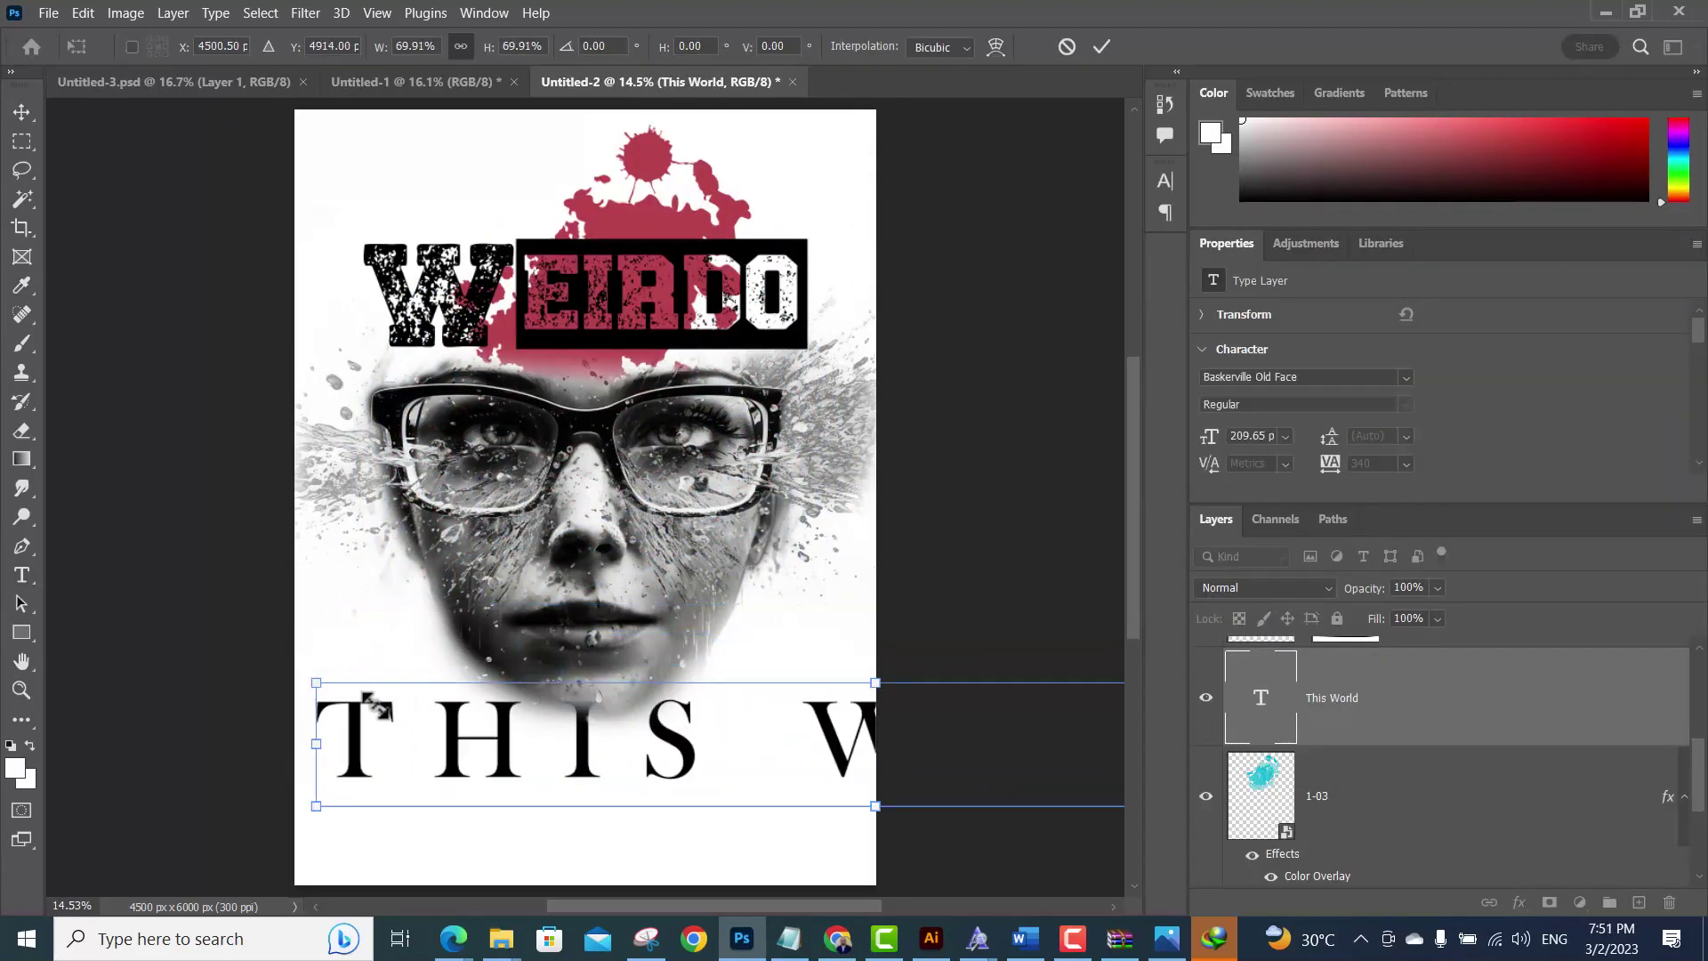
left_click_drag(374, 706, 396, 716)
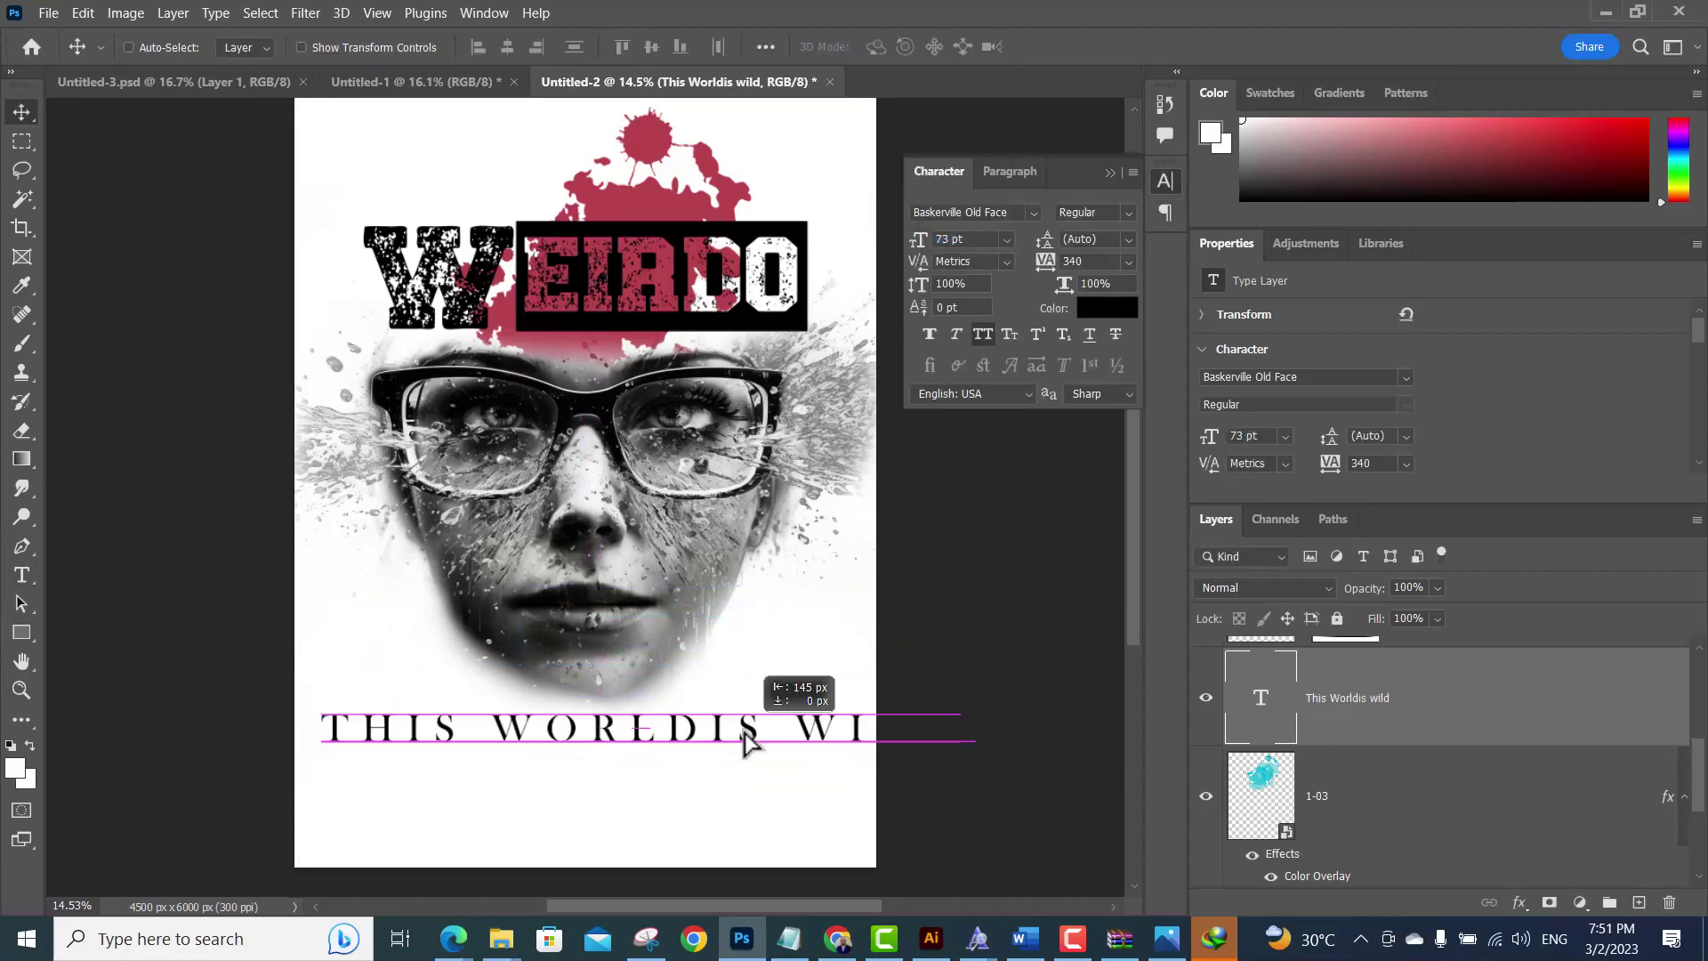
left_click(22, 633)
mouse_move(686, 705)
left_mouse_down()
mouse_move(820, 744)
mouse_move(824, 722)
left_mouse_up()
key("ctrl+bracketleft")
key("v")
Set the tagline font to Arial Rounded MT Bold and start typing the 'AT' line
left_click(1349, 698)
left_click(1034, 212)
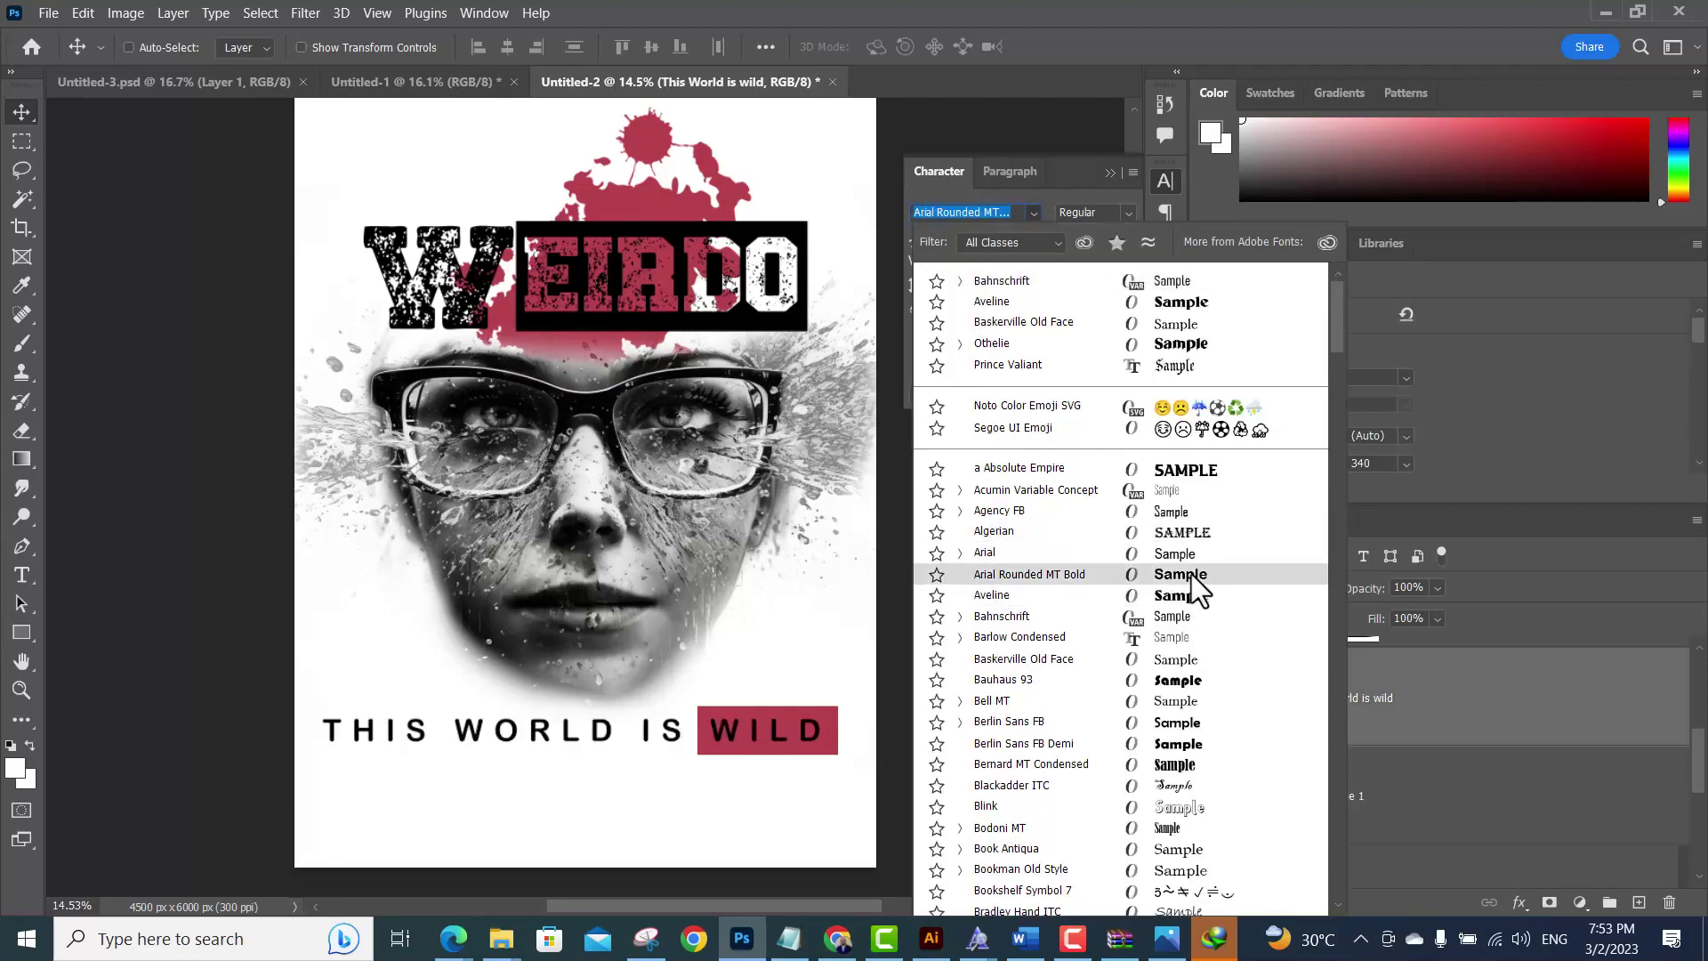
left_click(1193, 590)
type("AT HEART AND WEIRD")
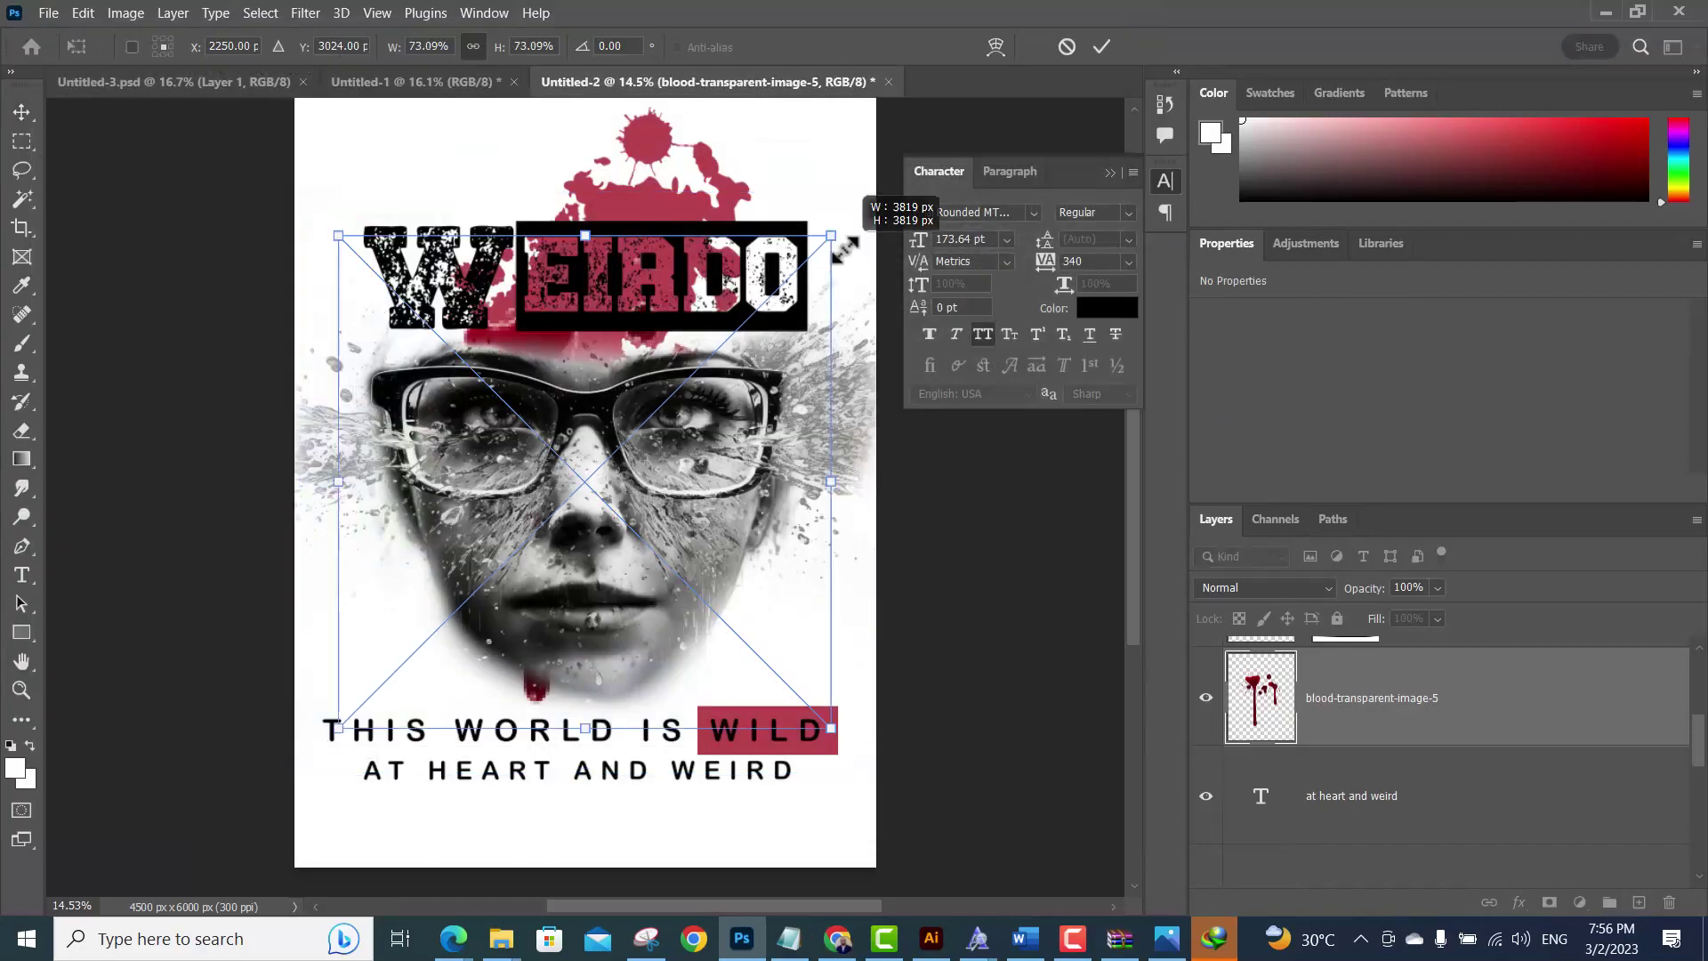
Place the red blood drip on the cheek, nudge it right, and rotate it
key("Return")
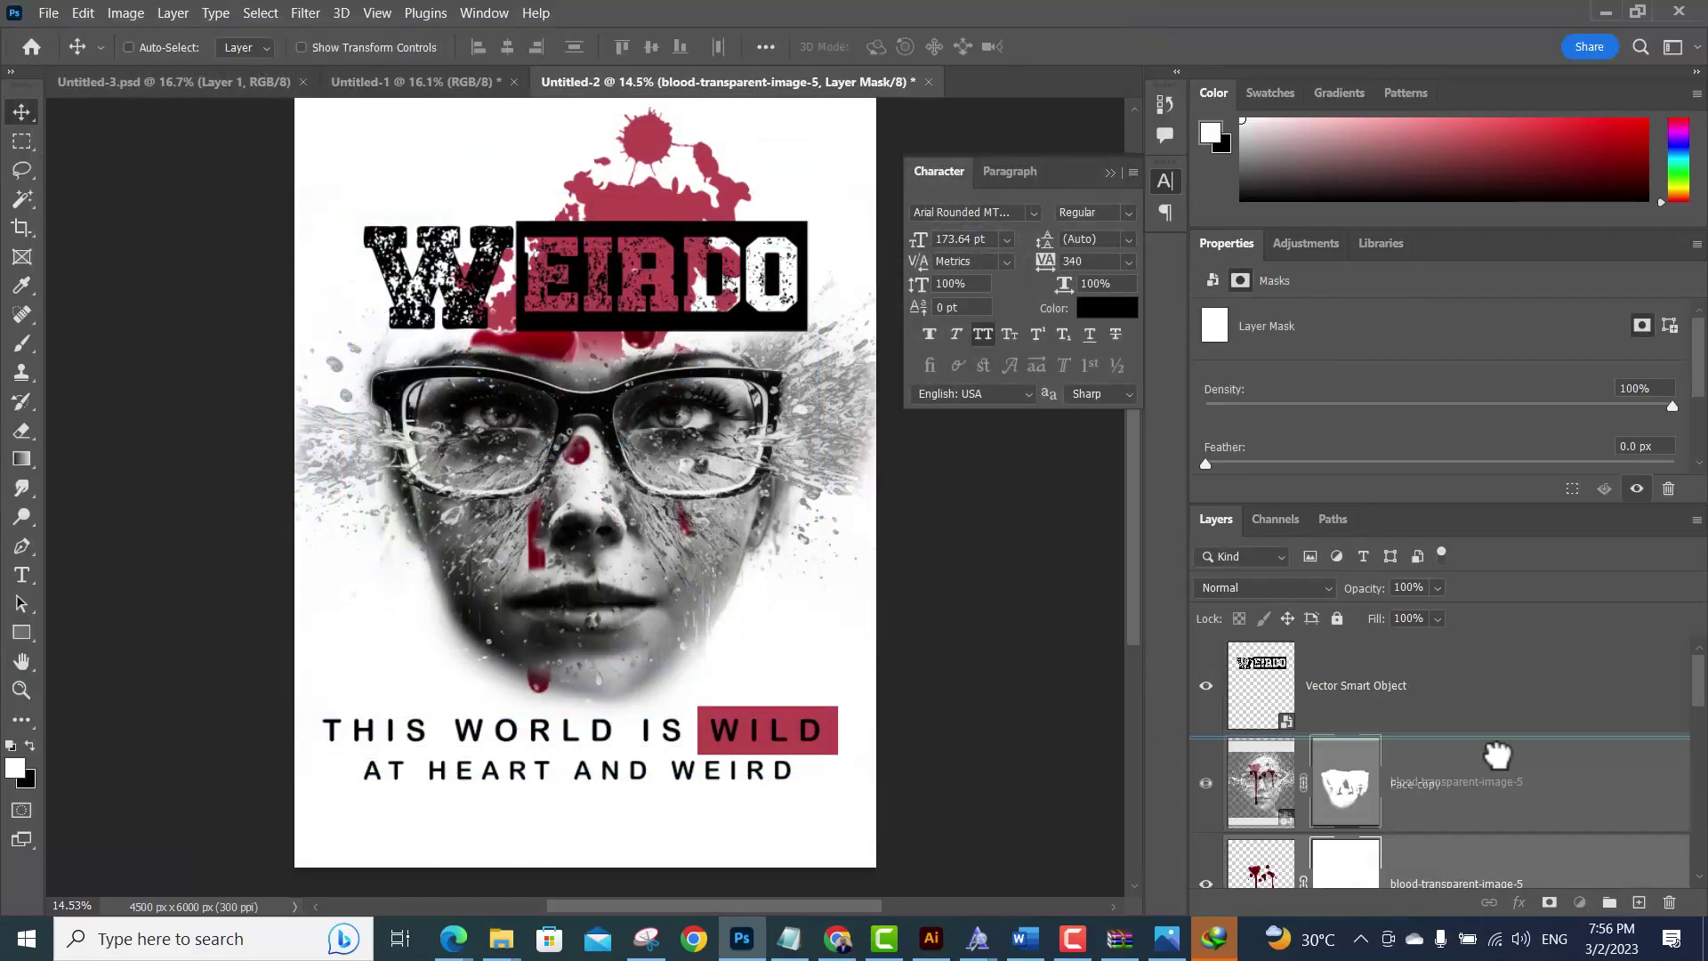
left_click(261, 12)
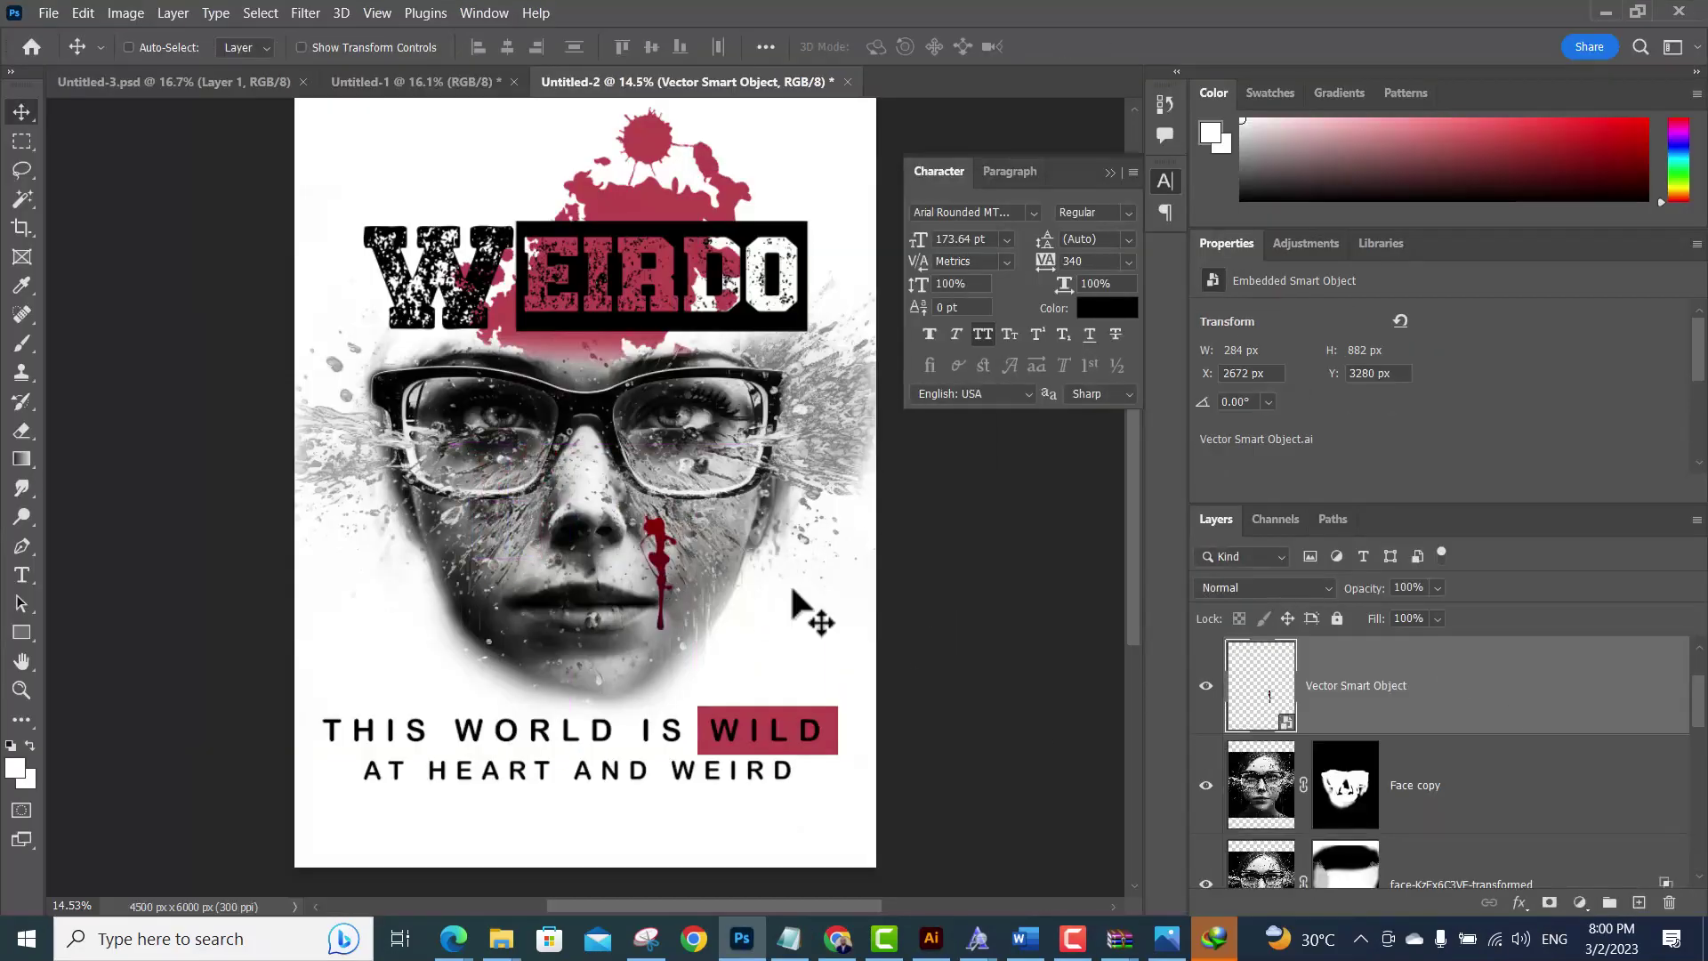
left_click_drag(637, 532, 644, 532)
key("ctrl+t")
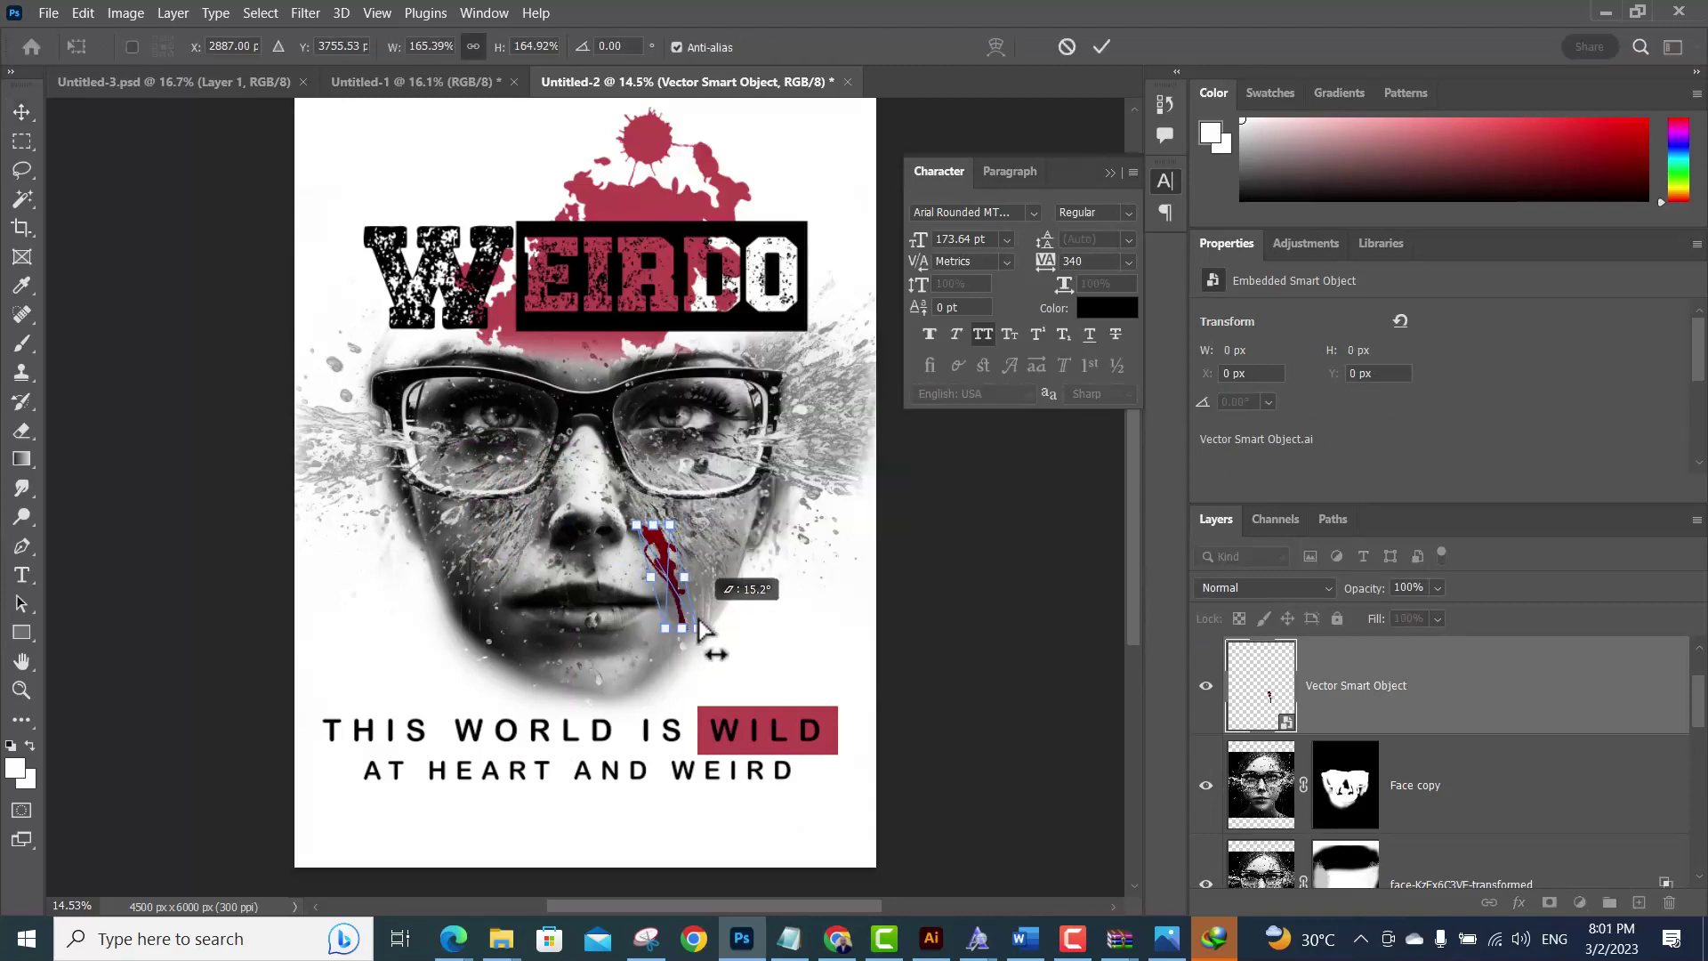
Mask the drip with a white brush and add 'everywhere' to the AT HEART AND WEIRD tagline
key("b")
scroll(712, 490, "up", 3)
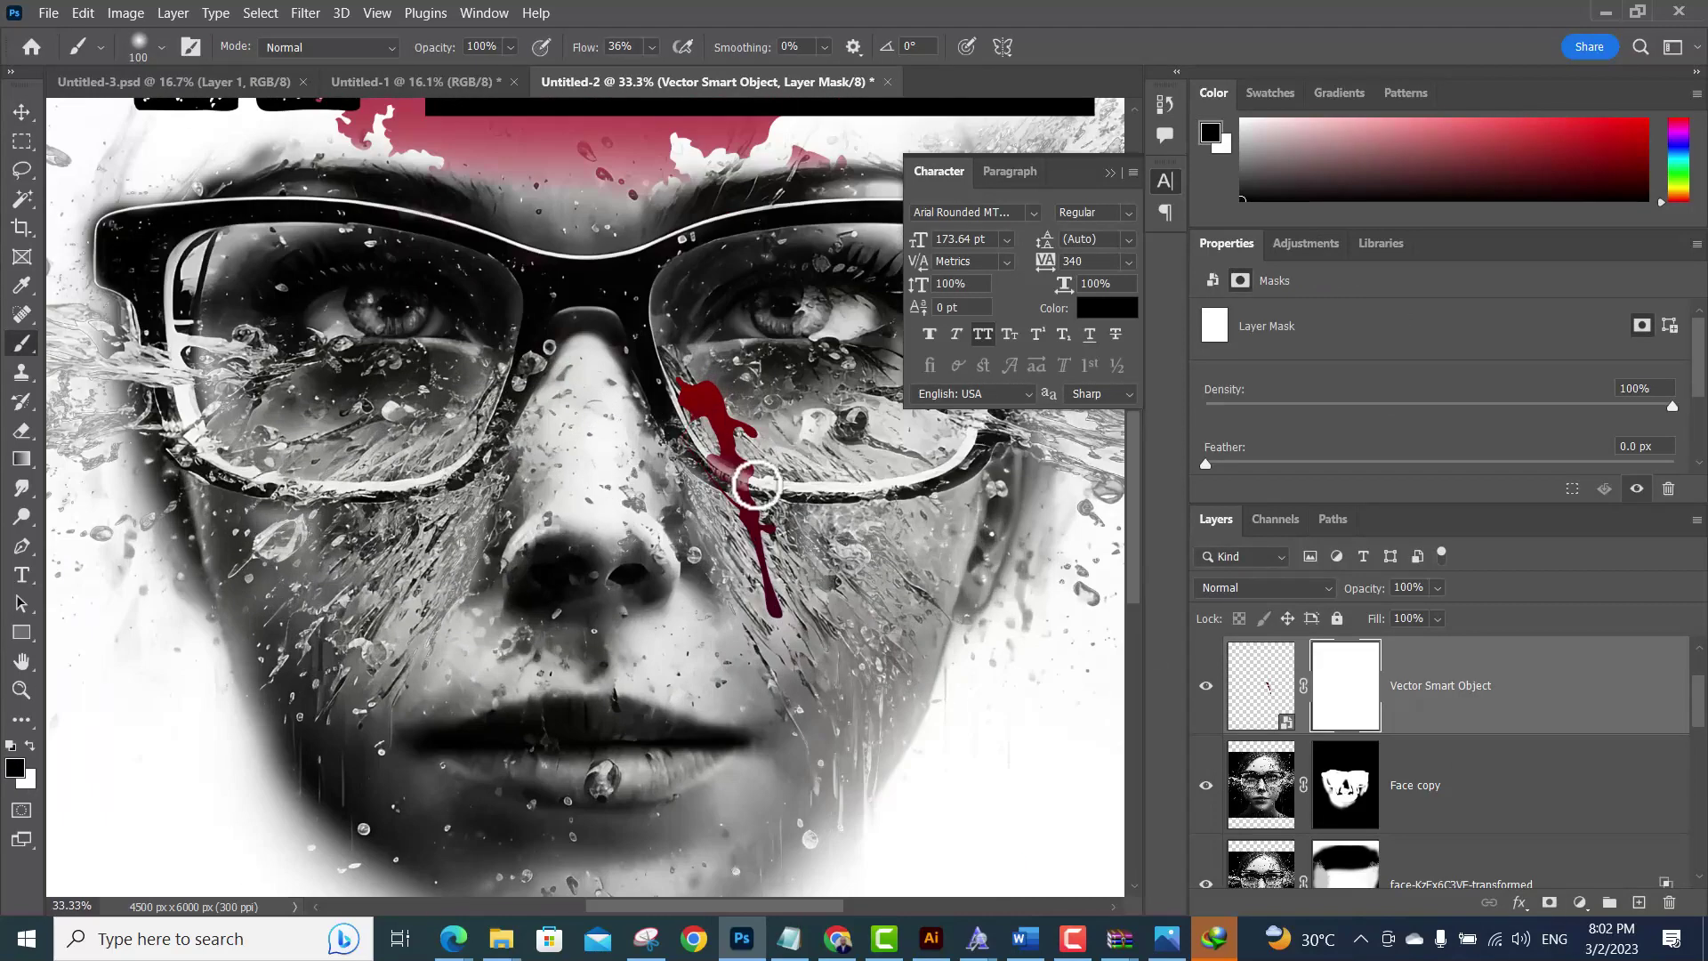
key("x")
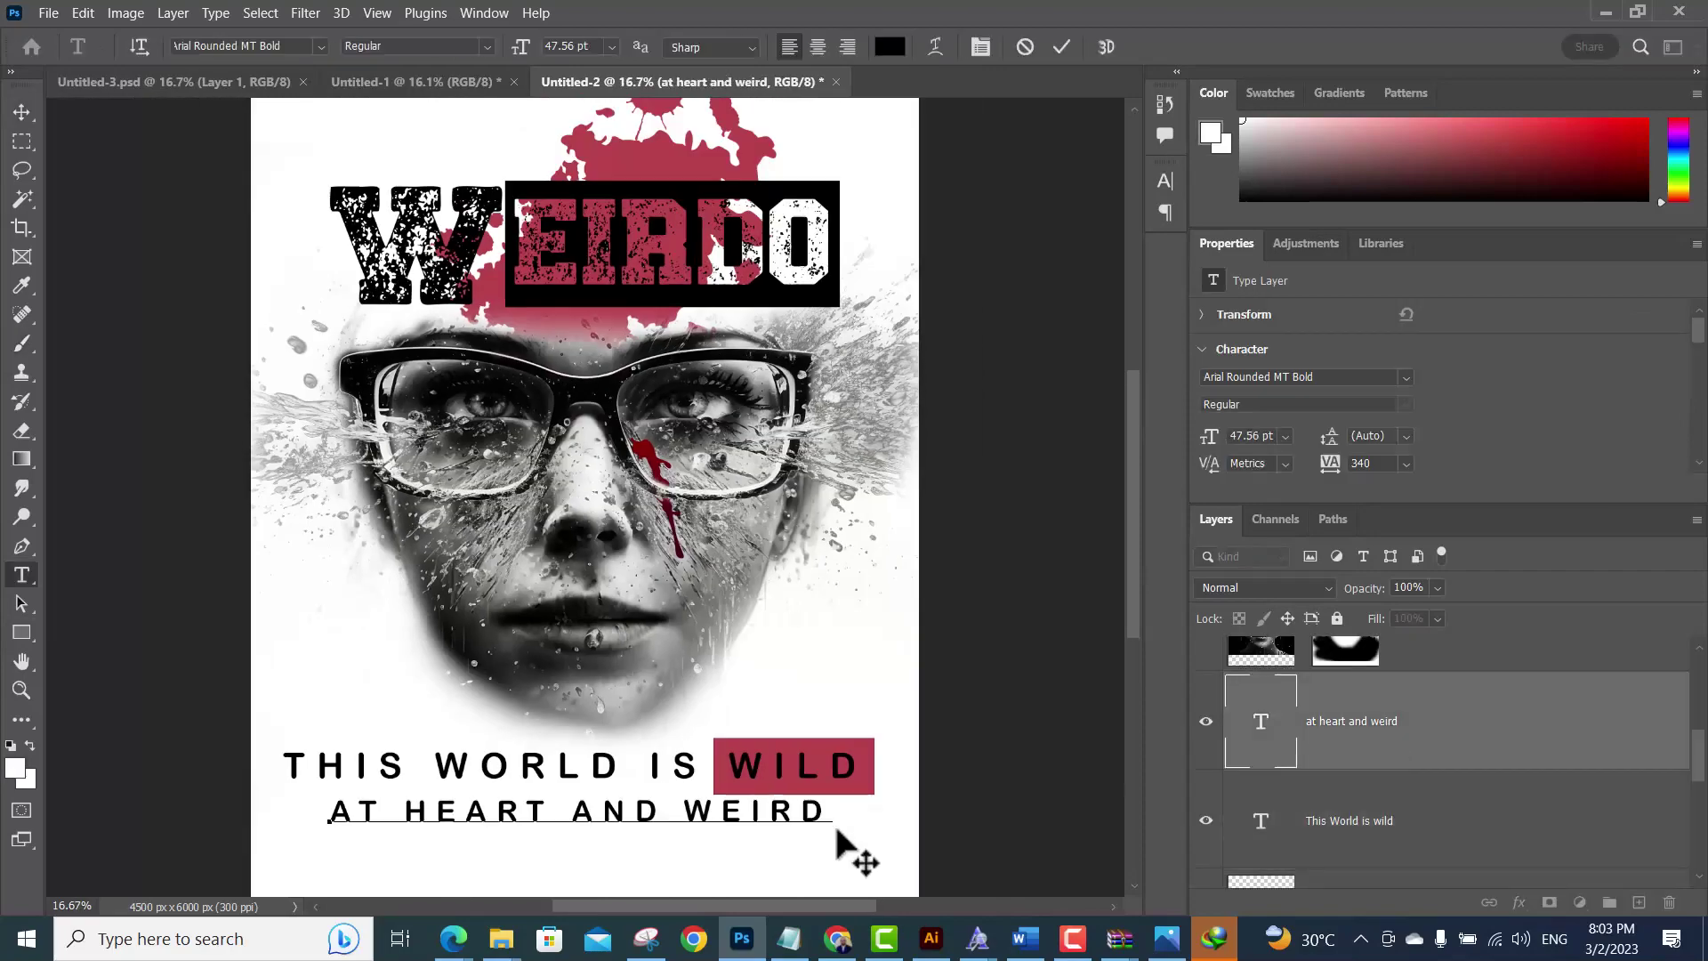
type("everywhere")
key("ctrl+t")
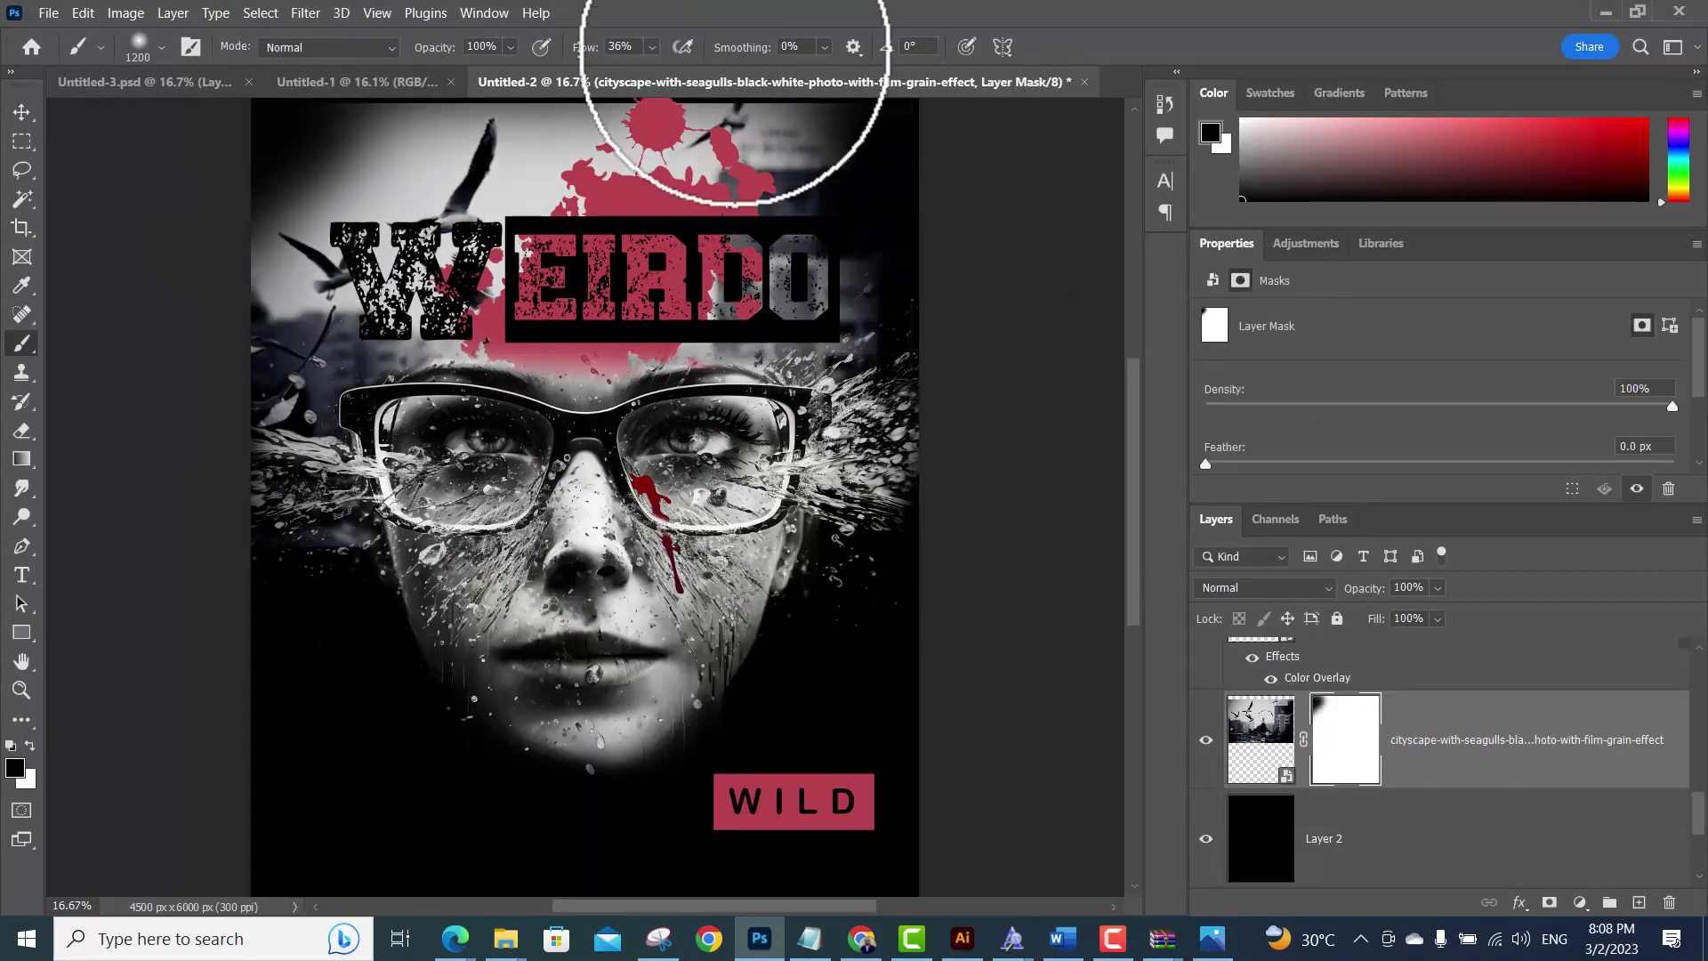
Paint out the cityscape's right edge and review its layer style settings
key("v")
scroll(1048, 516, "up", 1)
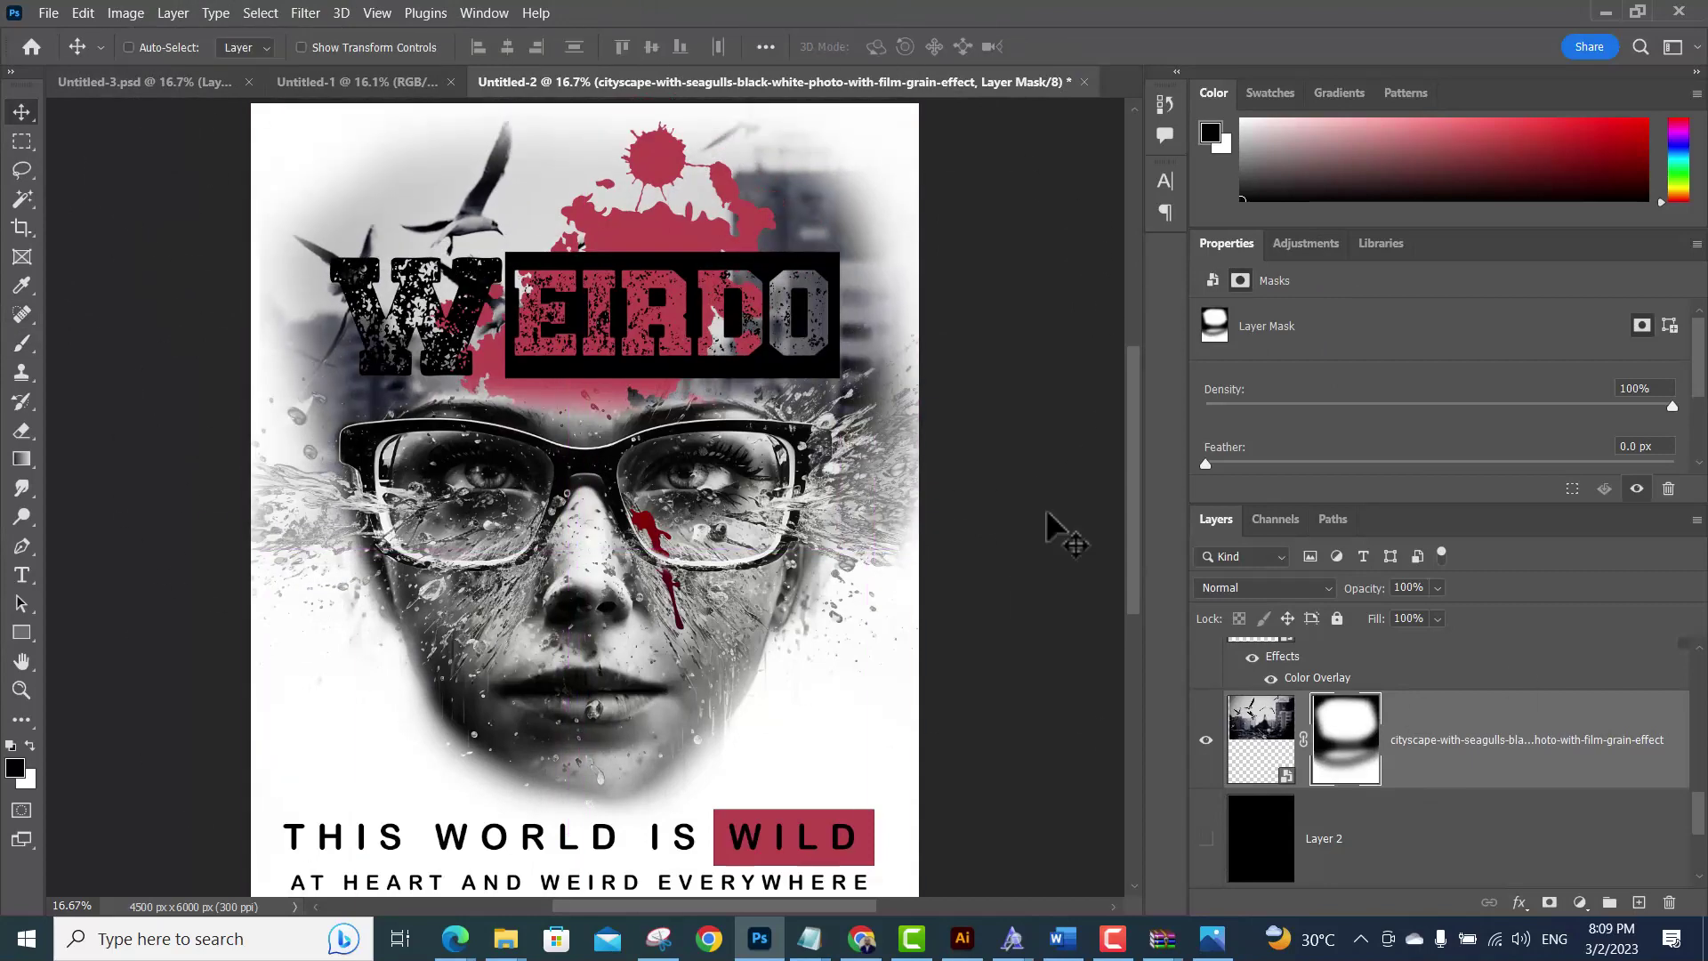
left_click_drag(892, 218, 890, 329)
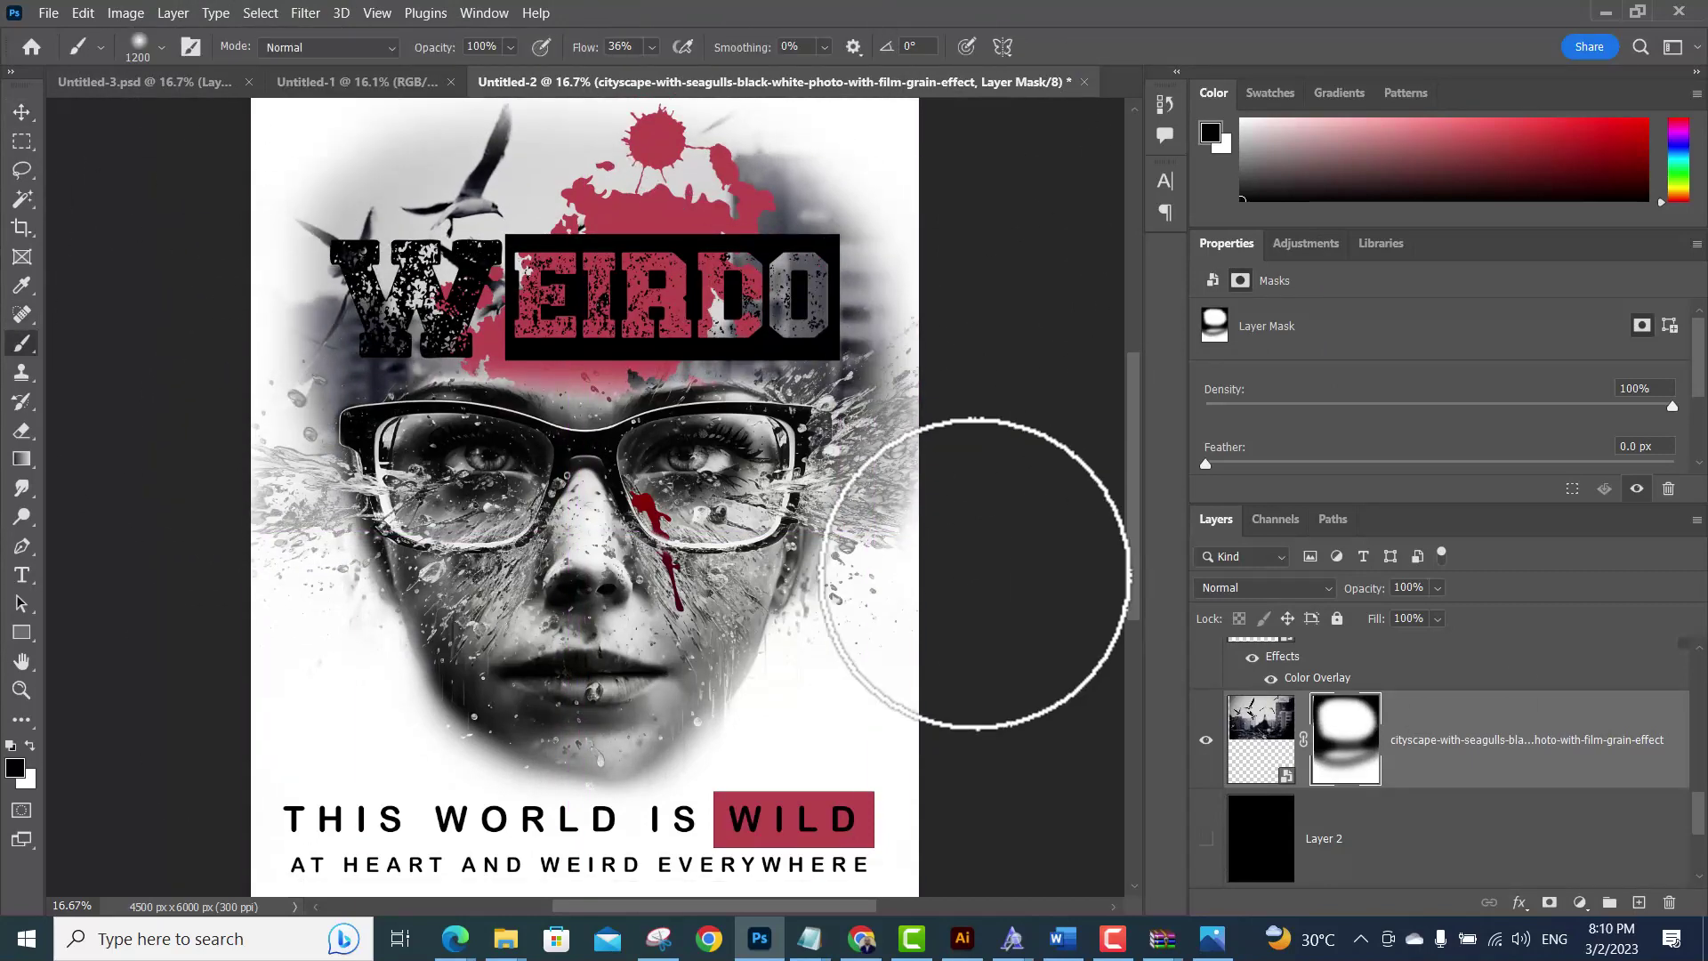
key("h")
right_click(1512, 738)
double_click(1564, 702)
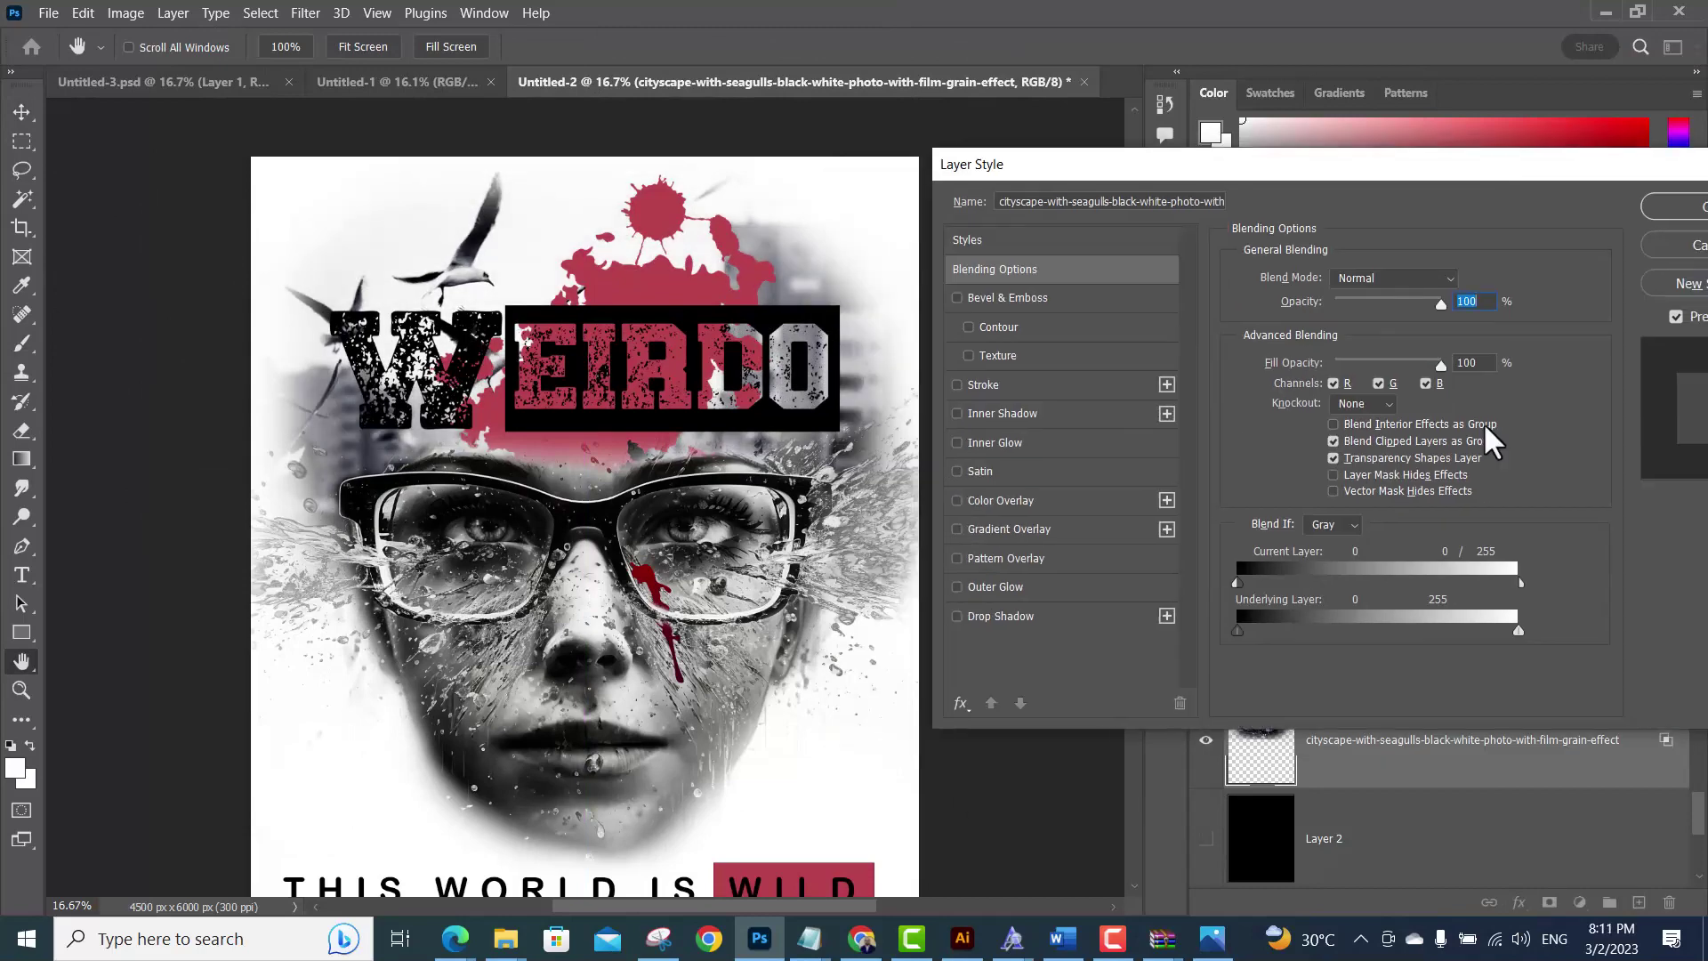
key("Escape")
key("v")
scroll(578, 534, "down", 2)
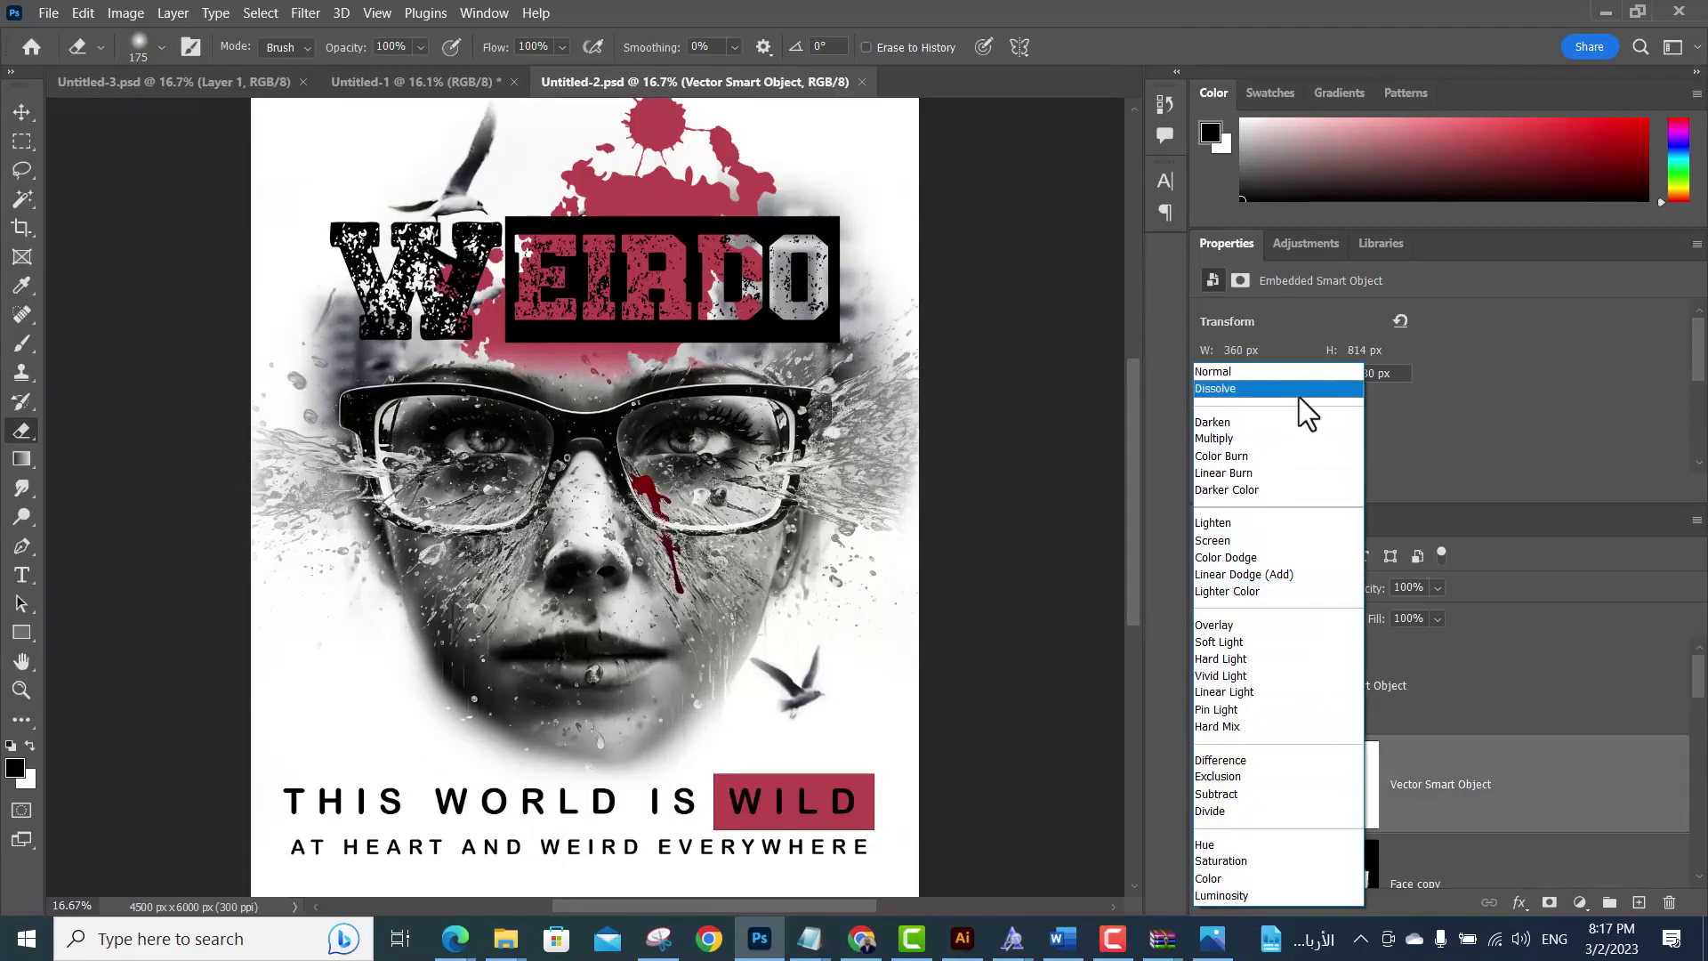
Set the tear drip to Dissolve, then duplicate and flip the copy vertically for the other cheek
left_click(1305, 389)
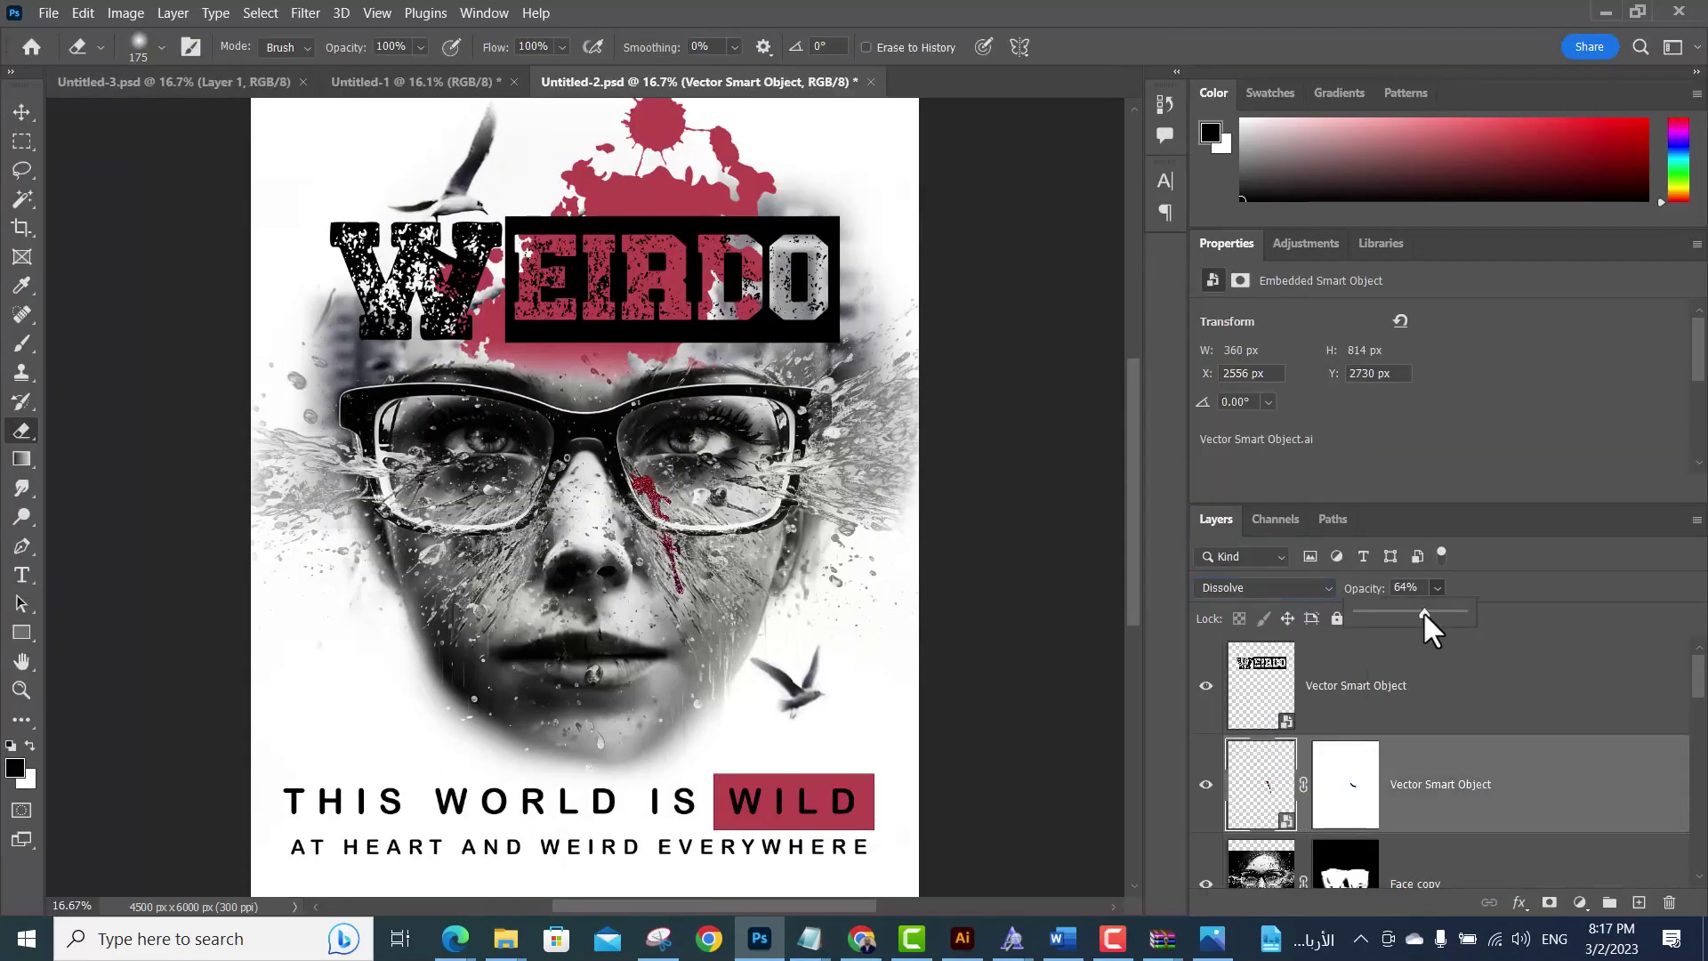
key("ctrl+j")
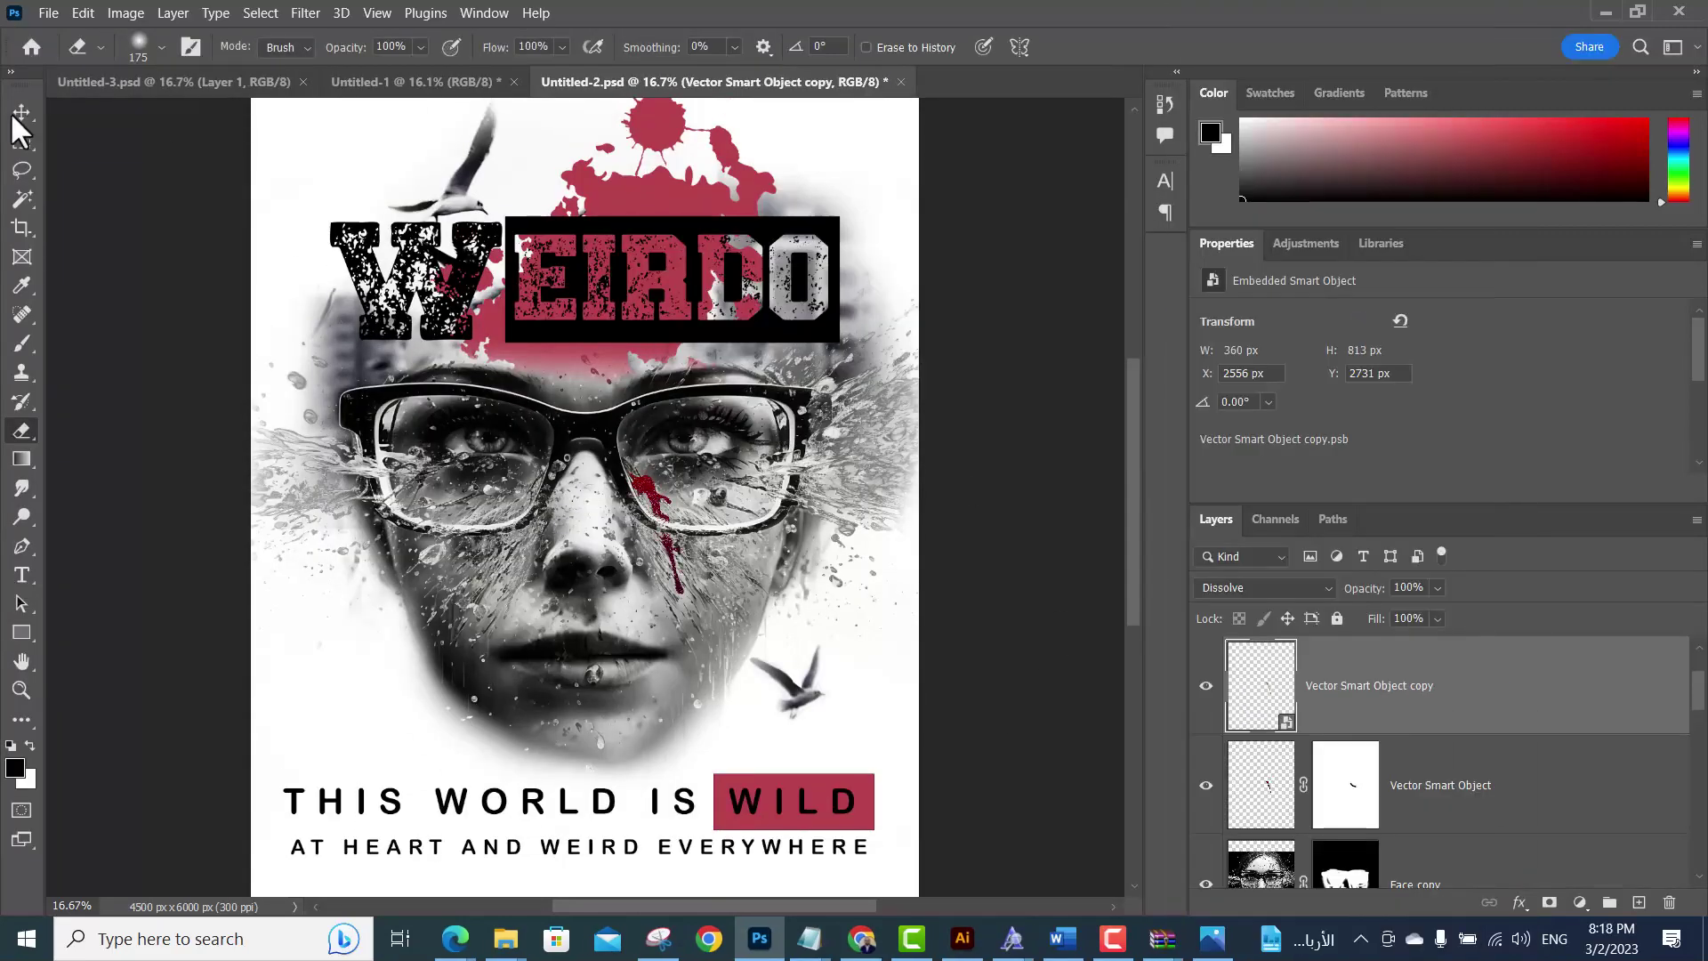
key("ctrl+t")
right_click(511, 491)
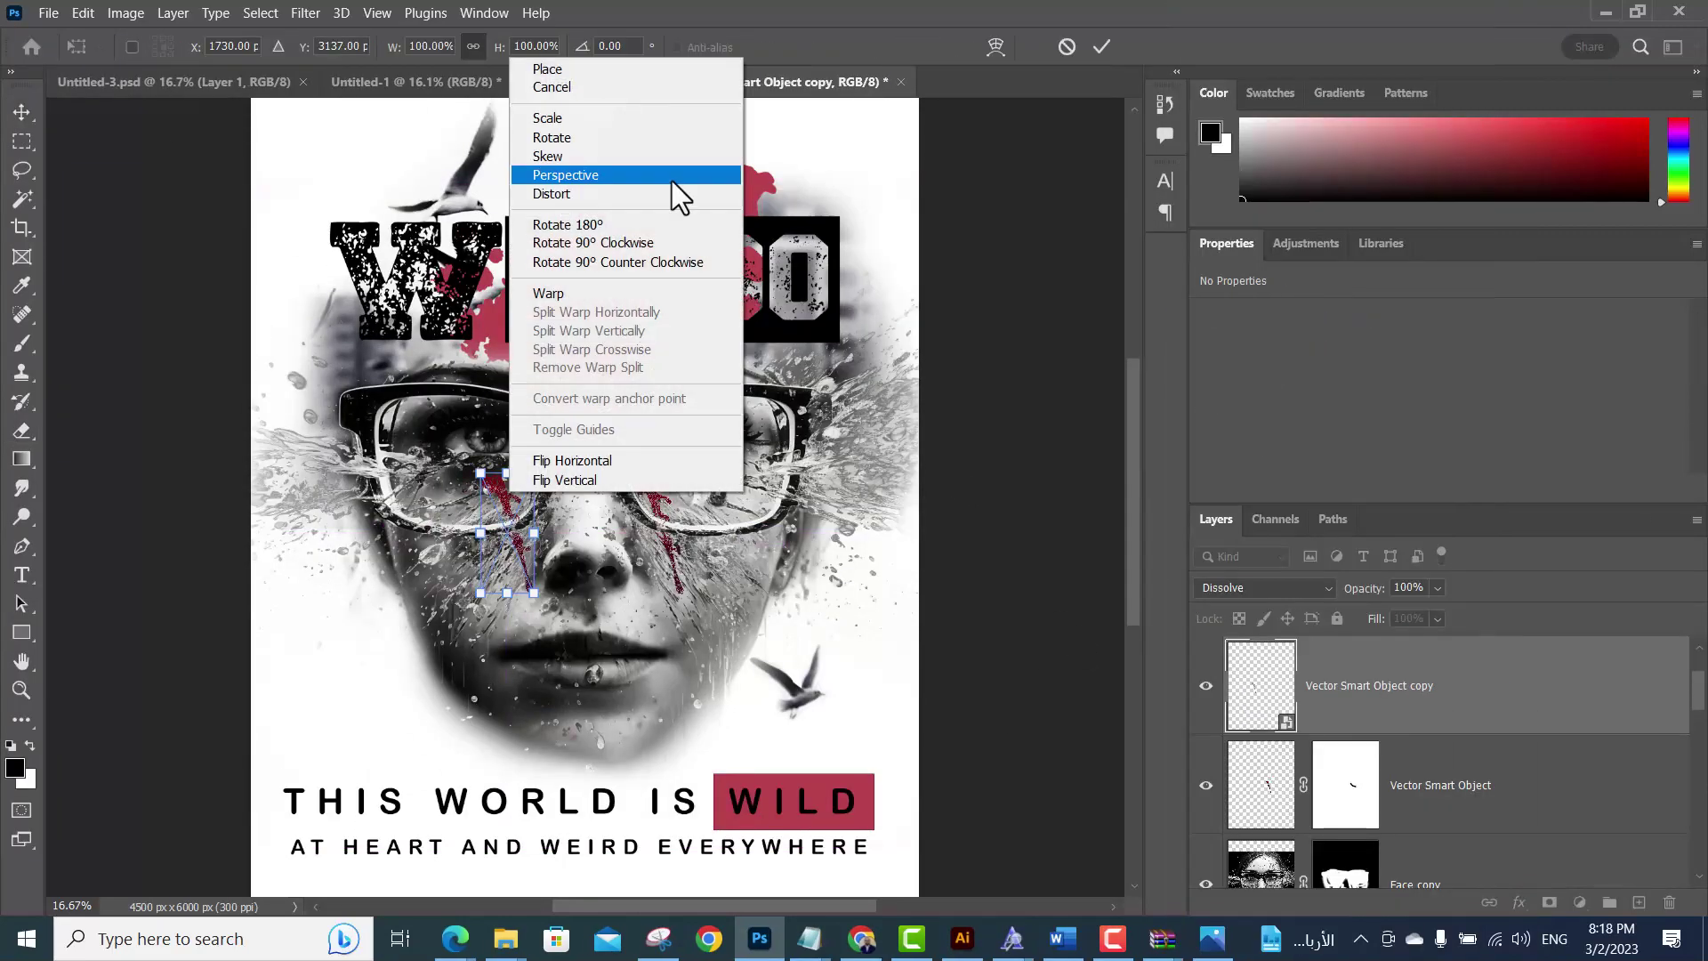
left_click(692, 481)
key("Return")
key("ctrl+minus")
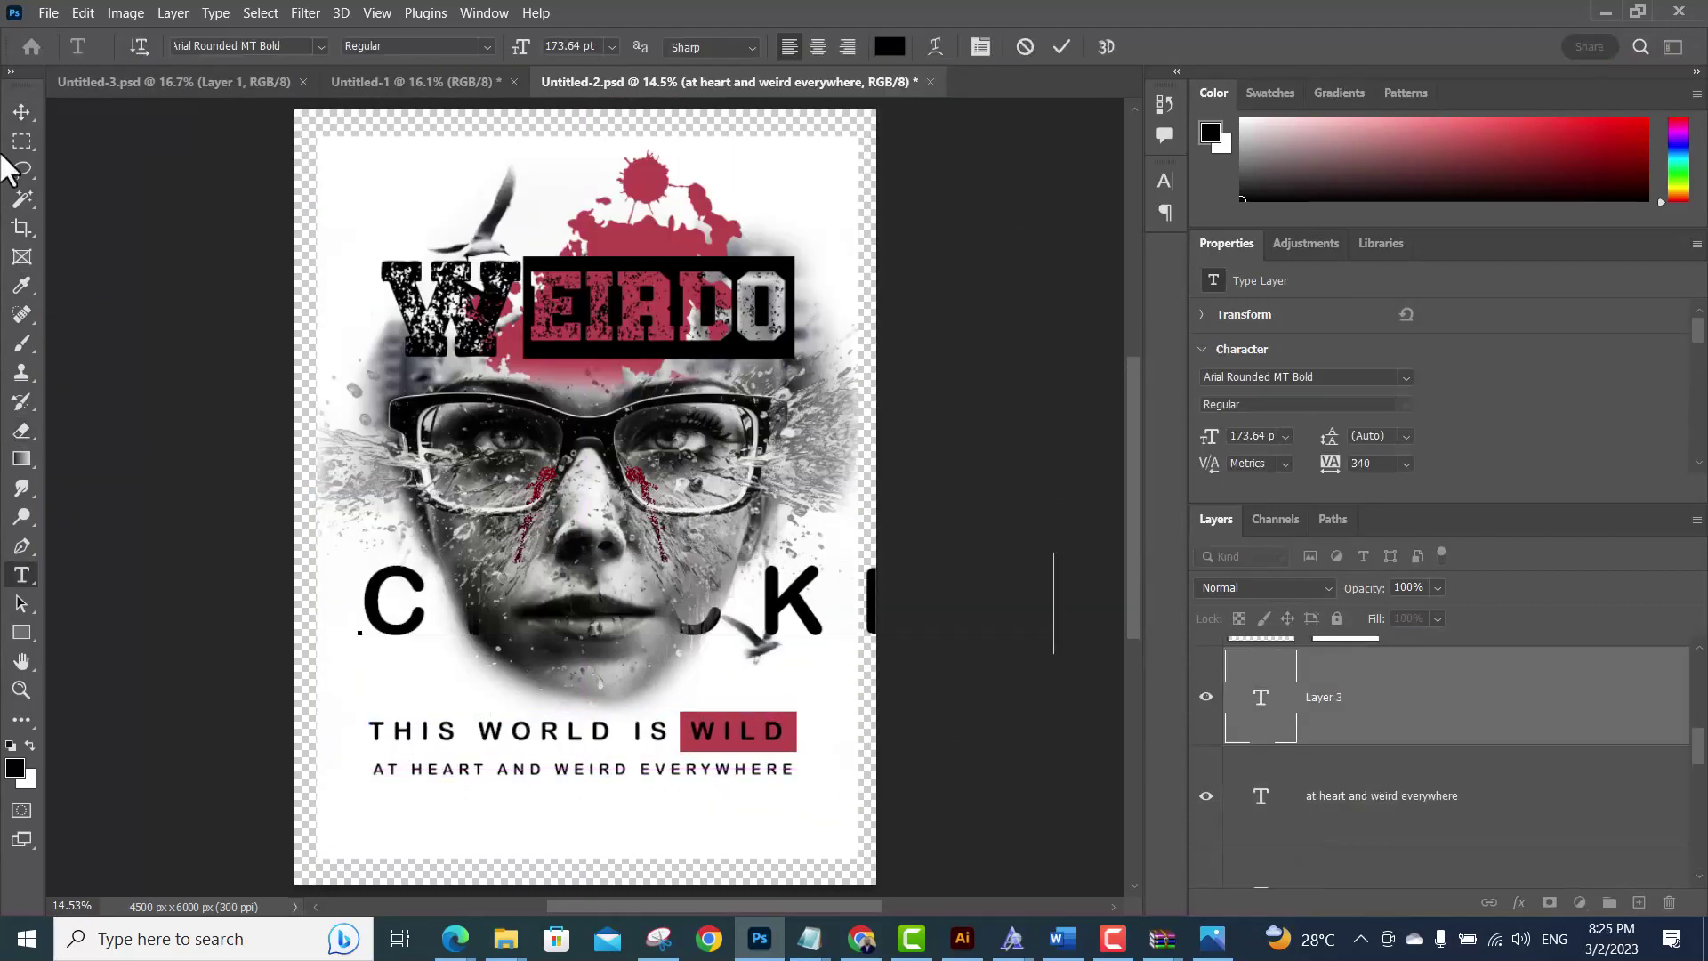
Set CRACKED in the Yakin font, shrink it and place it above WEIRDO
scroll(1187, 706, "down", 5)
scroll(1189, 806, "down", 5)
scroll(1231, 474, "down", 10)
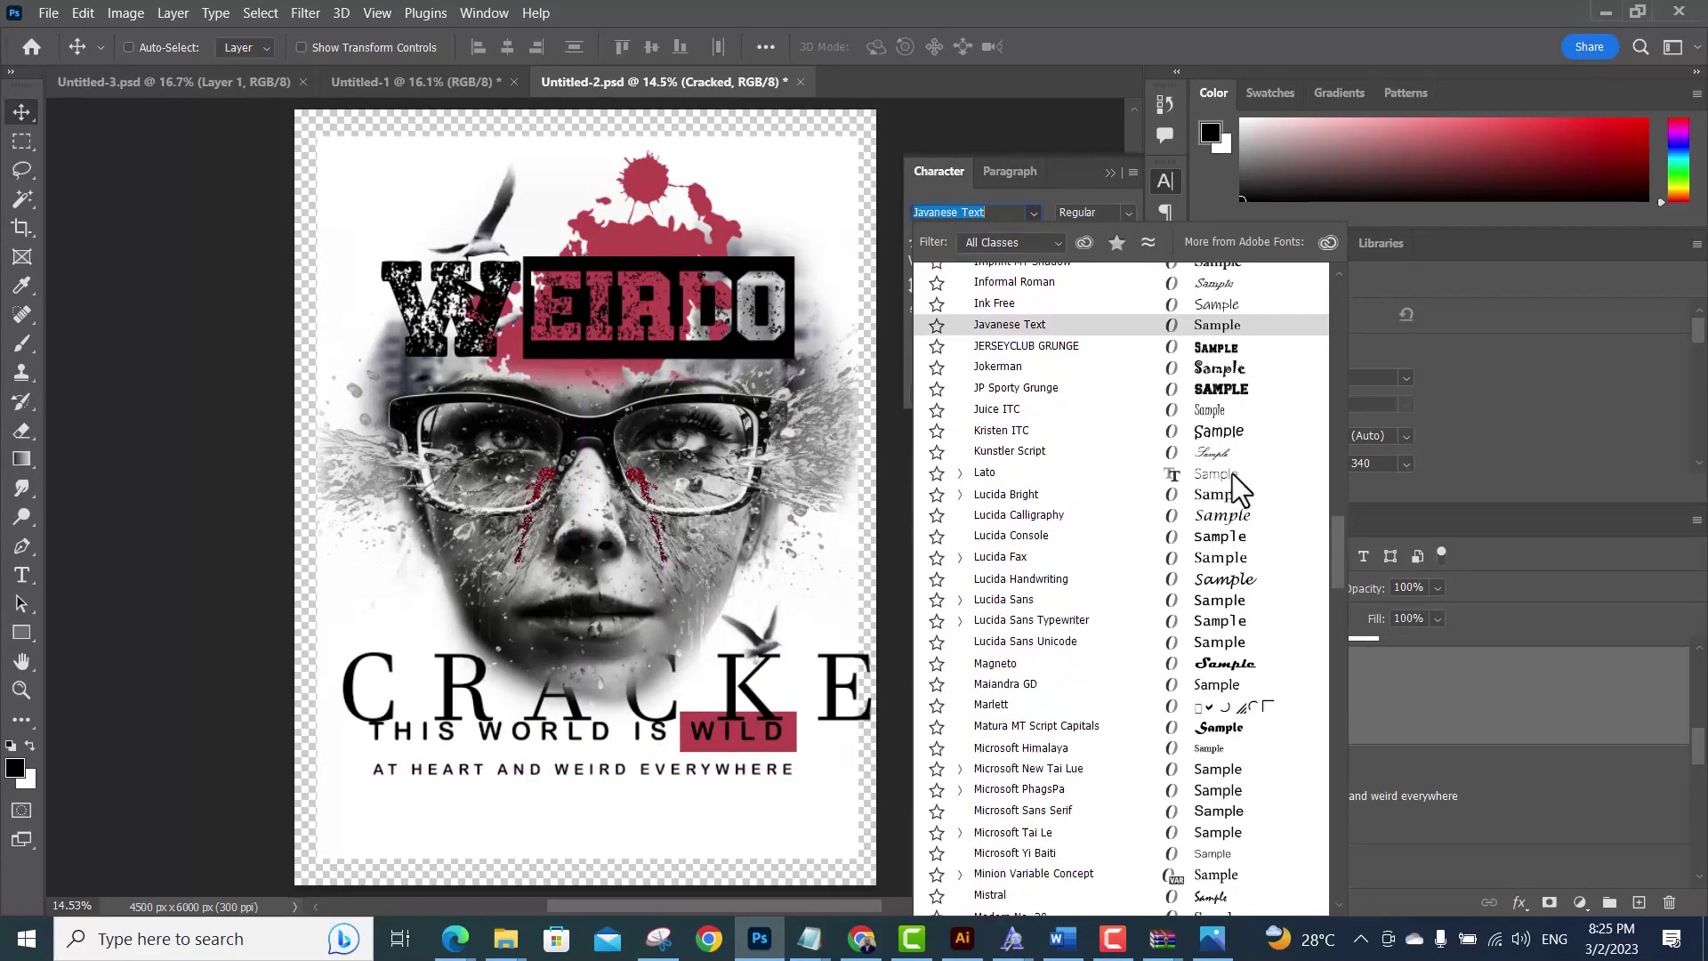
scroll(1258, 467, "down", 10)
scroll(1258, 467, "down", 10)
left_click(1219, 789)
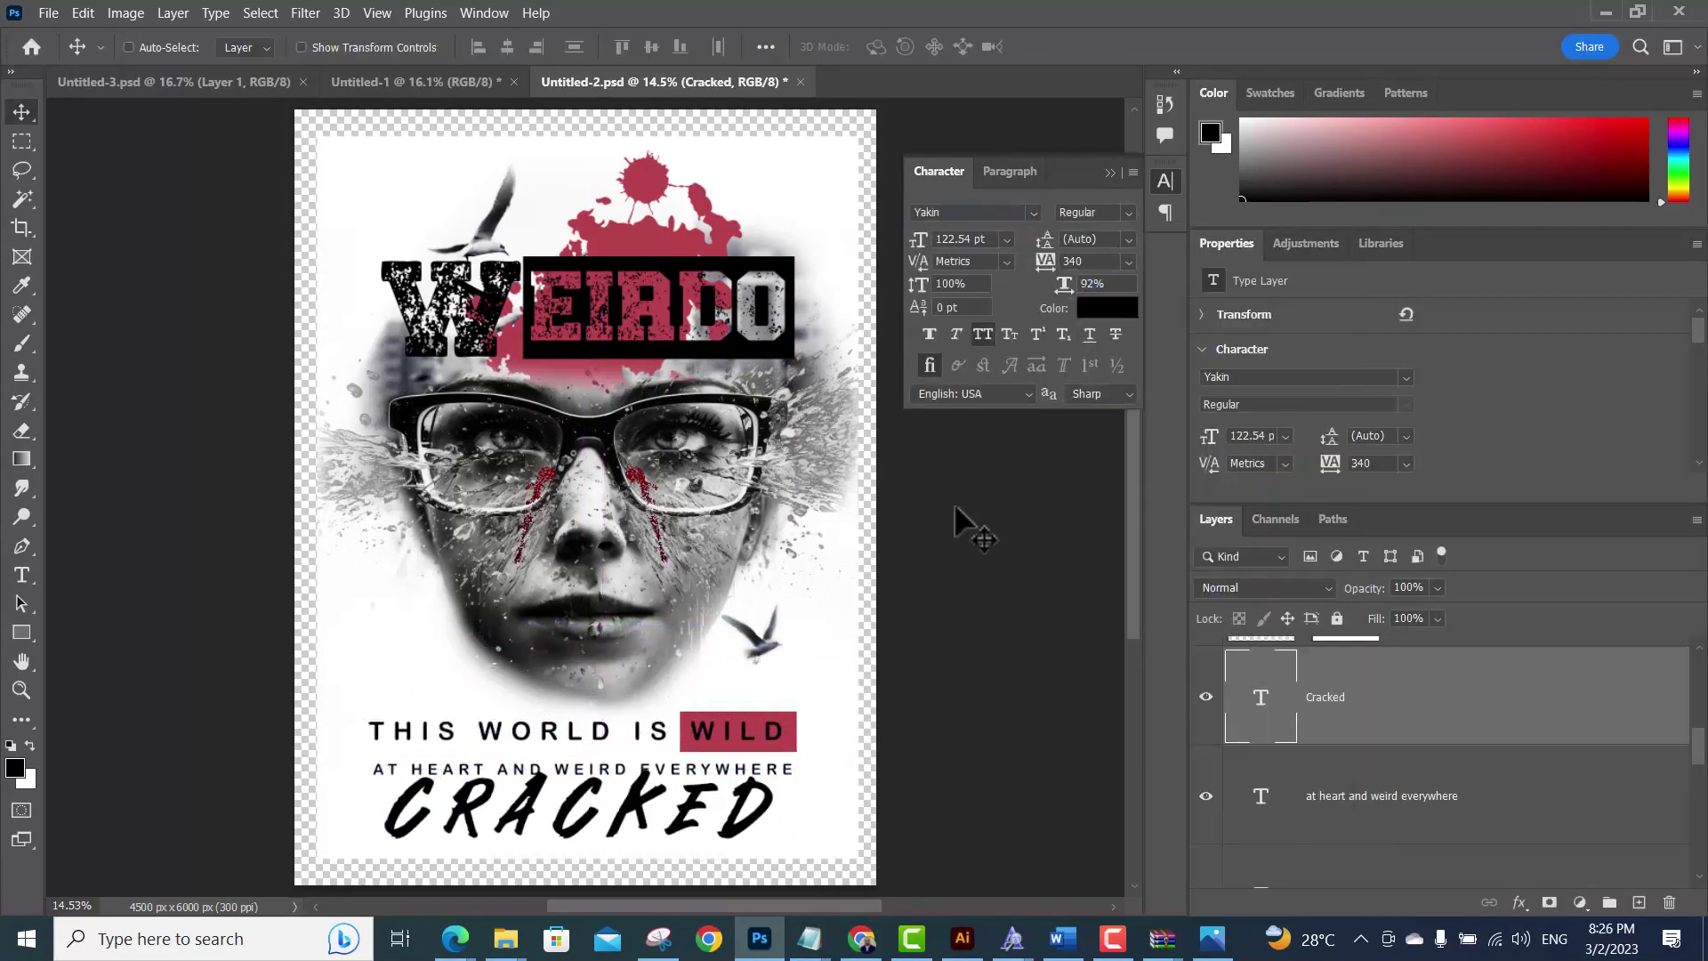
left_click_drag(785, 768, 553, 774)
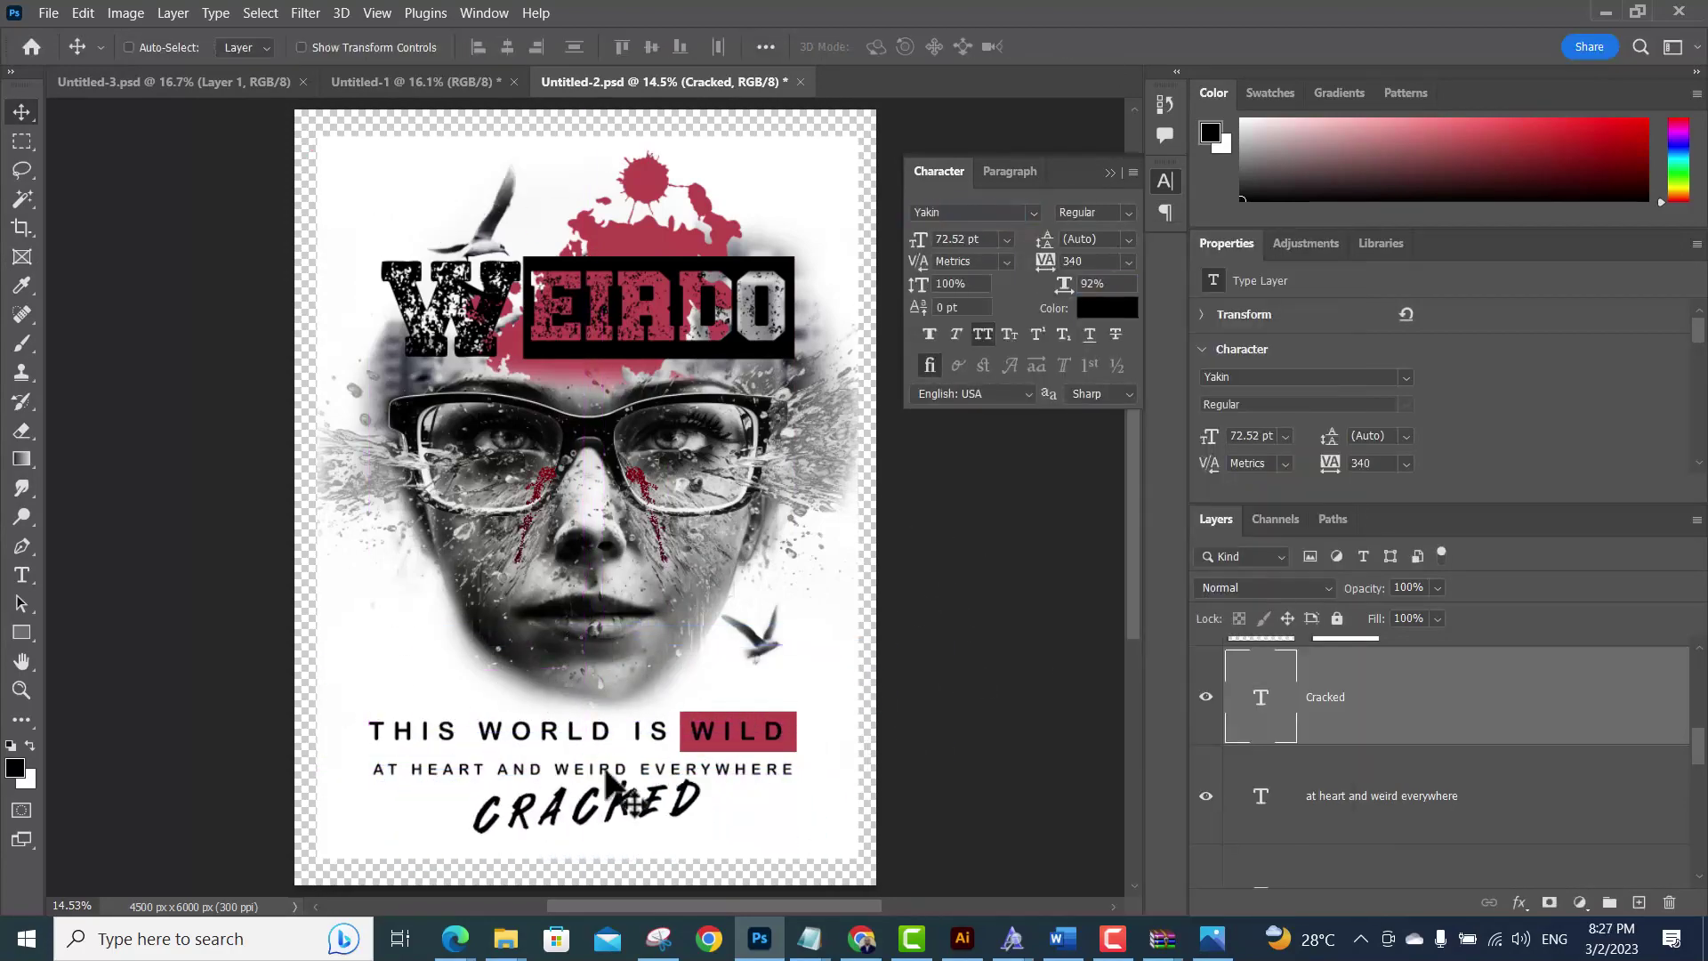
left_click_drag(712, 818, 577, 826)
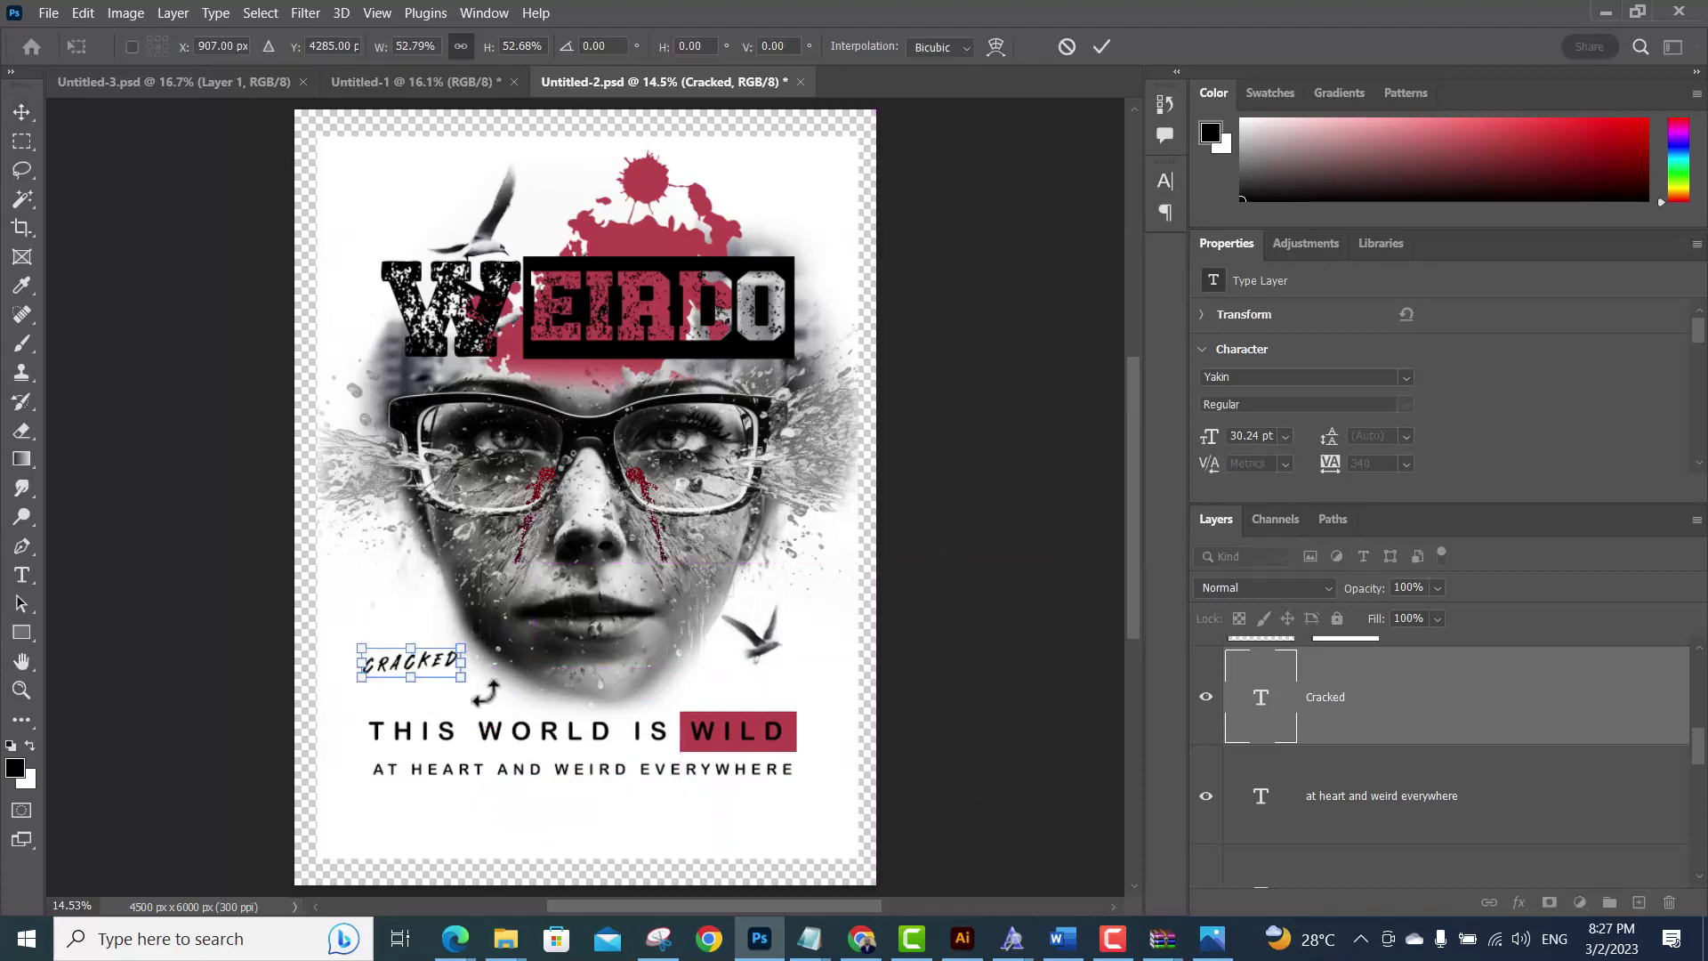
Hide the white page background and select the merged Layer 3
left_click(1207, 790)
left_click(1411, 790)
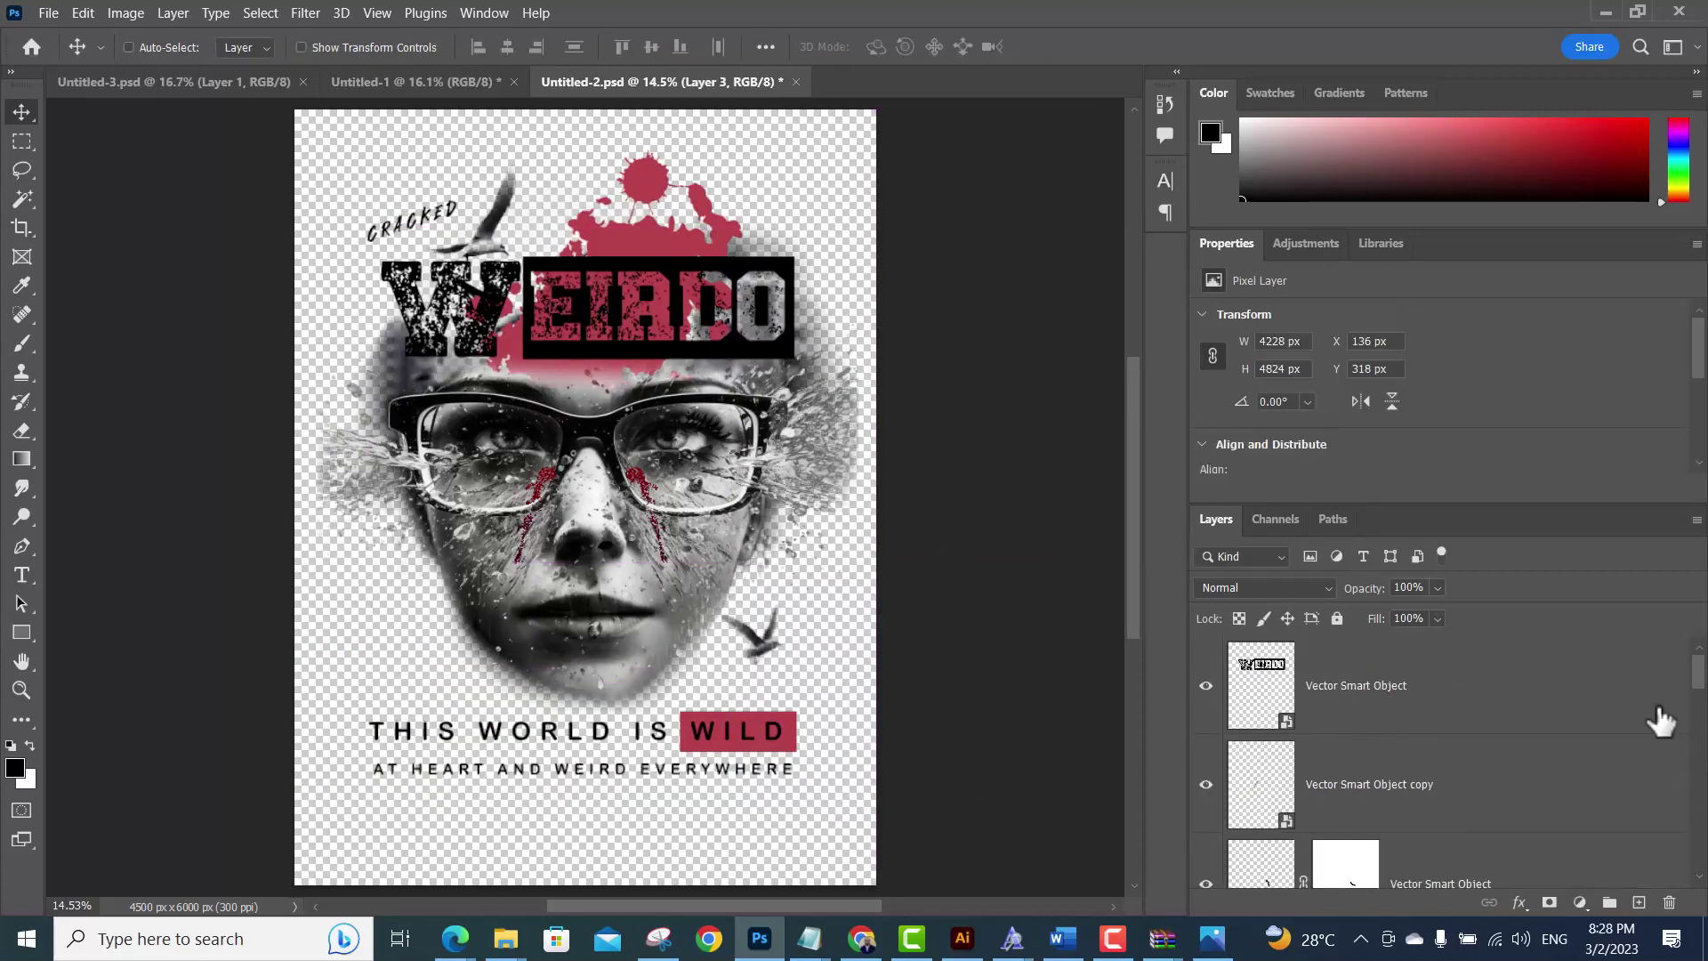
scroll(1442, 756, "up", 3)
Hide the lower layers and give merged Layer 3 a Dot Halftone Pattern, Size 7, Contrast 7
left_click_drag(1206, 783, 1207, 880)
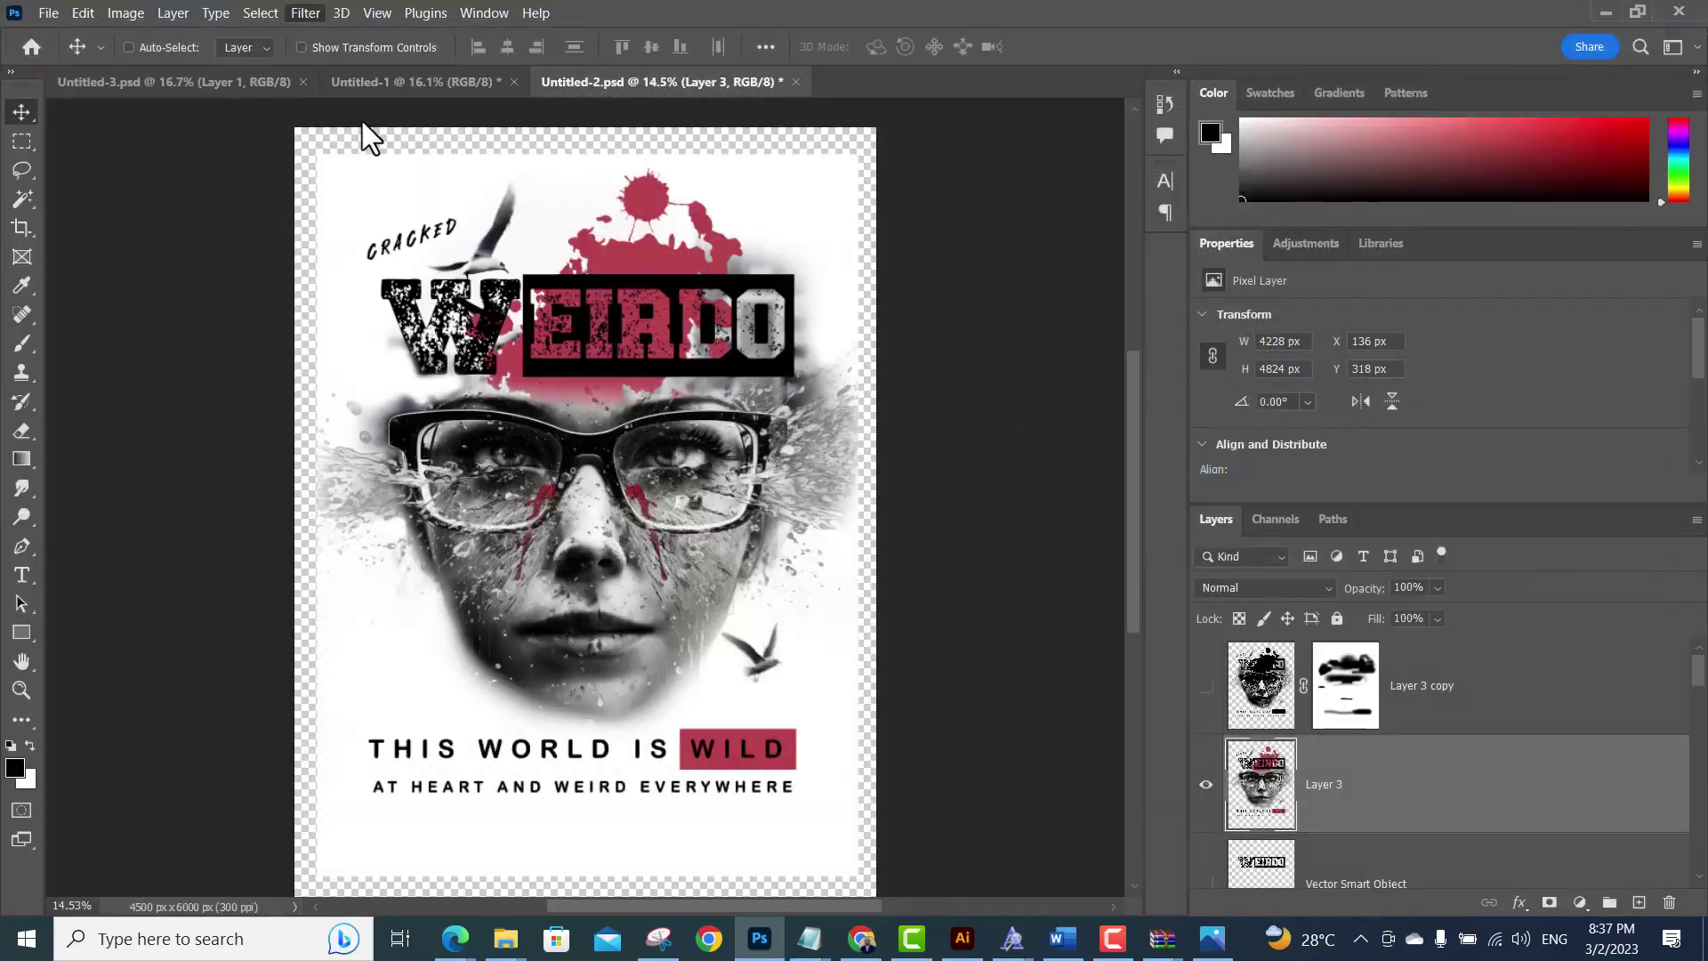
left_click(305, 12)
left_click(364, 125)
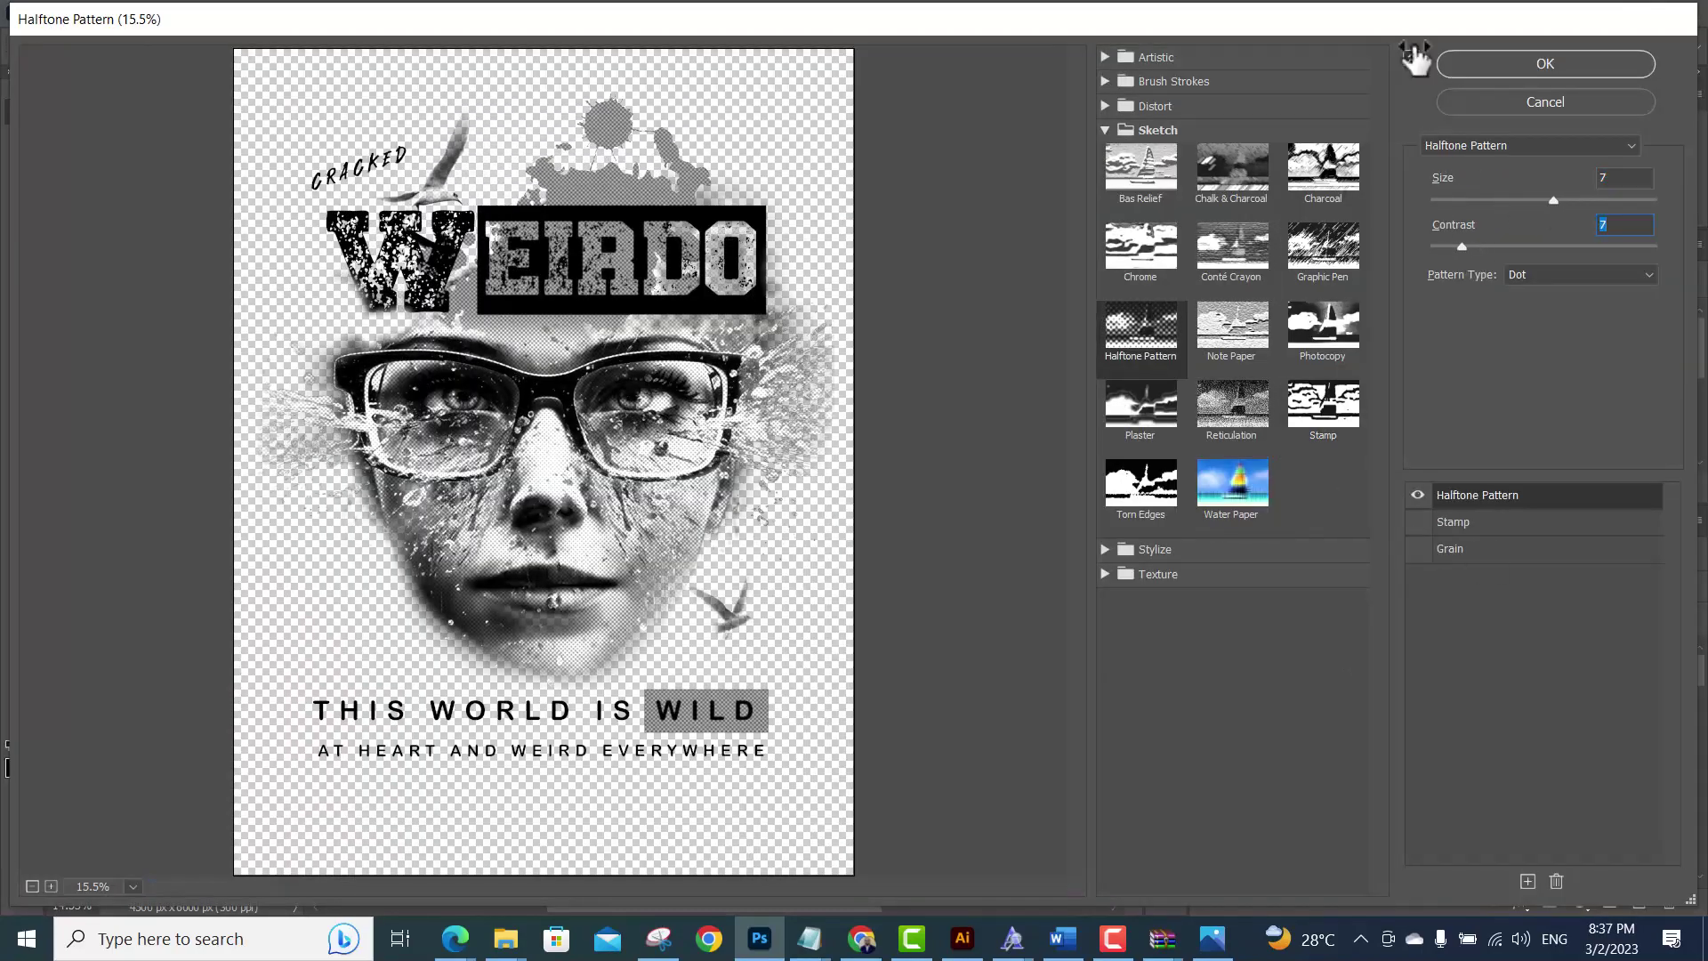
left_click(1544, 61)
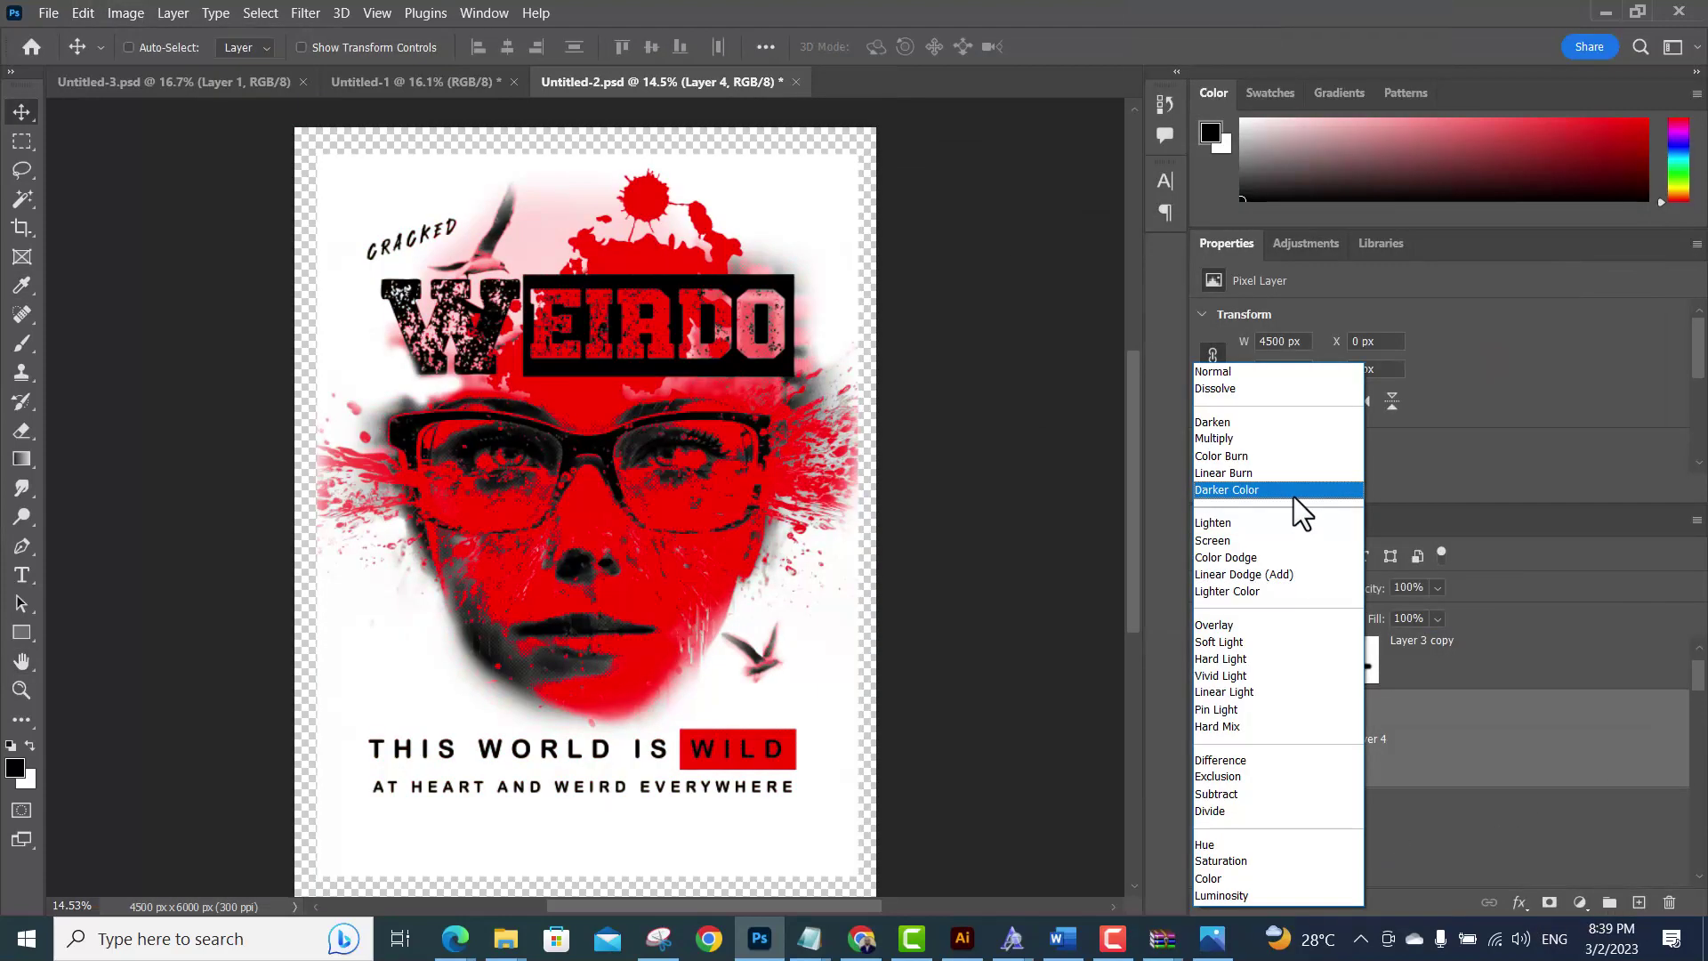
Set the red fill layer to Darker Color at 60% opacity, then export the poster
left_click(1294, 491)
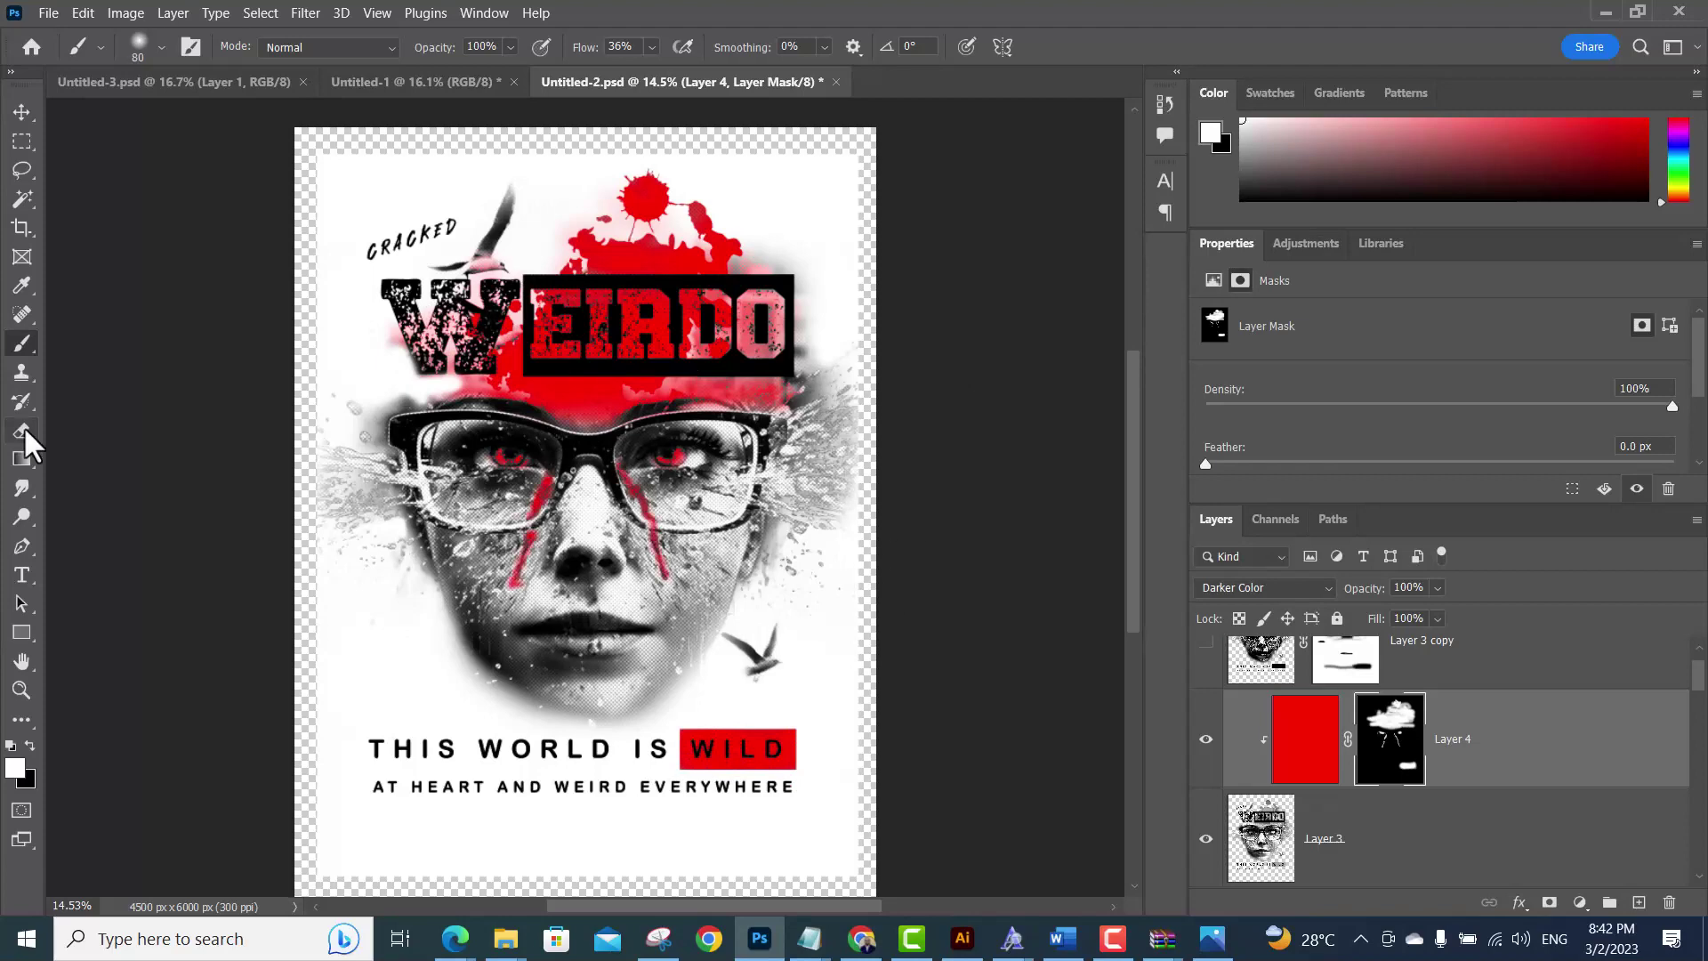
key("x")
key("ctrl+plus")
left_click_drag(1438, 587, 1420, 613)
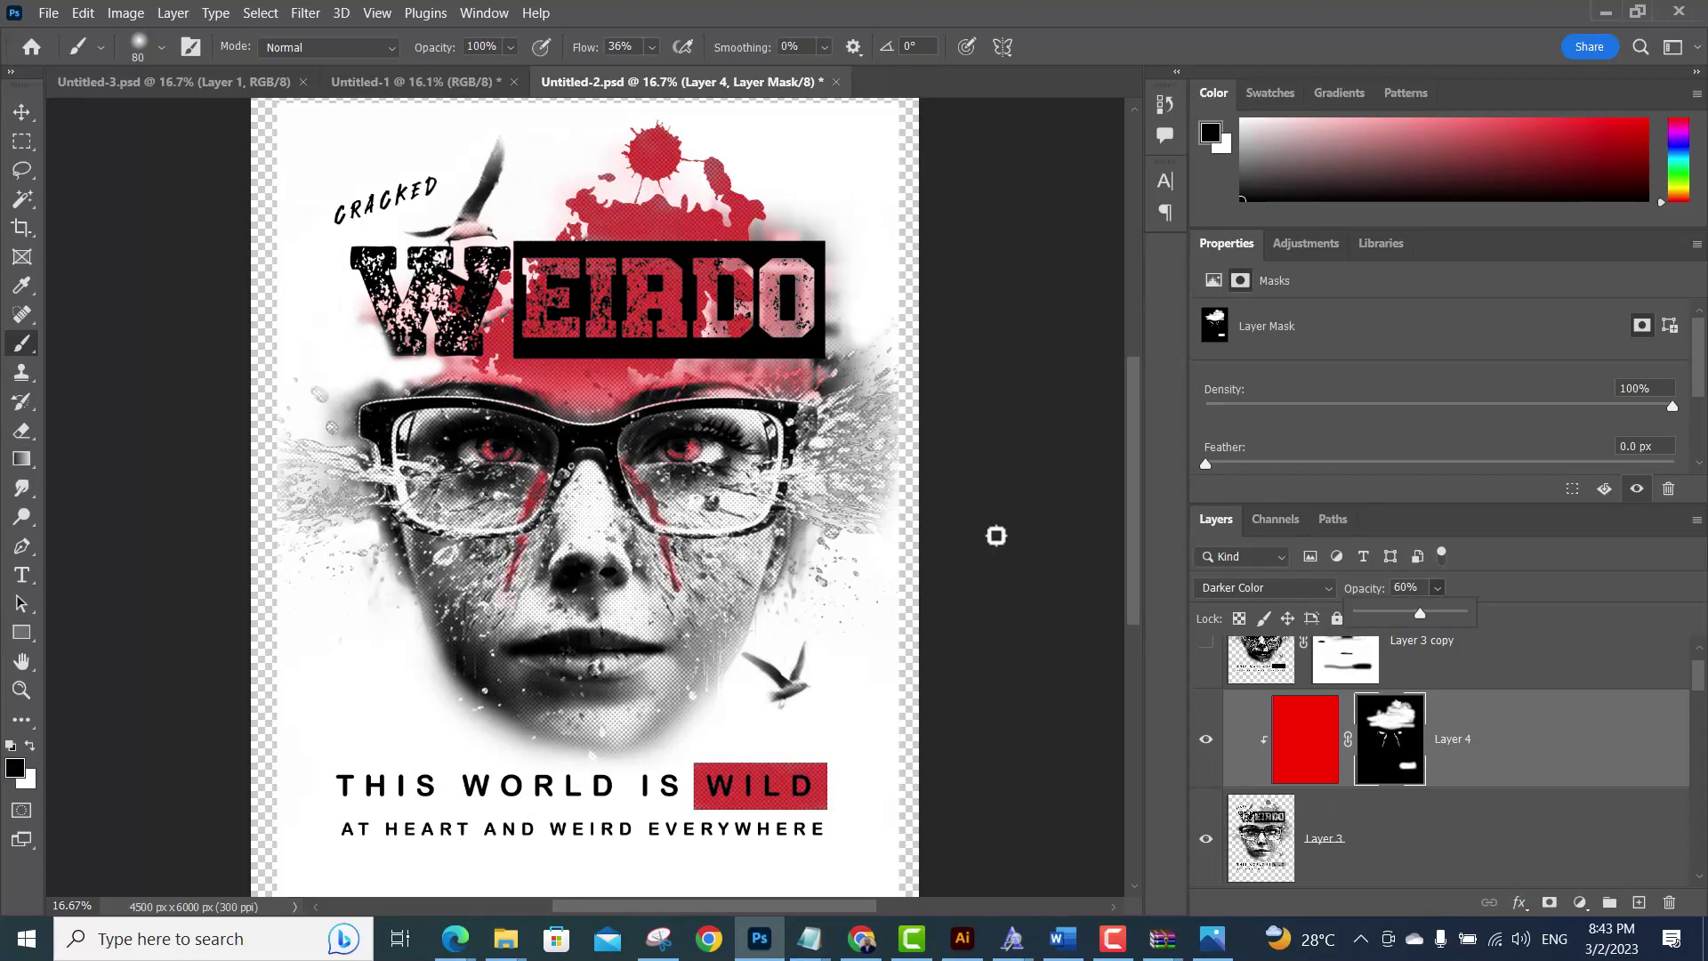
left_click(49, 12)
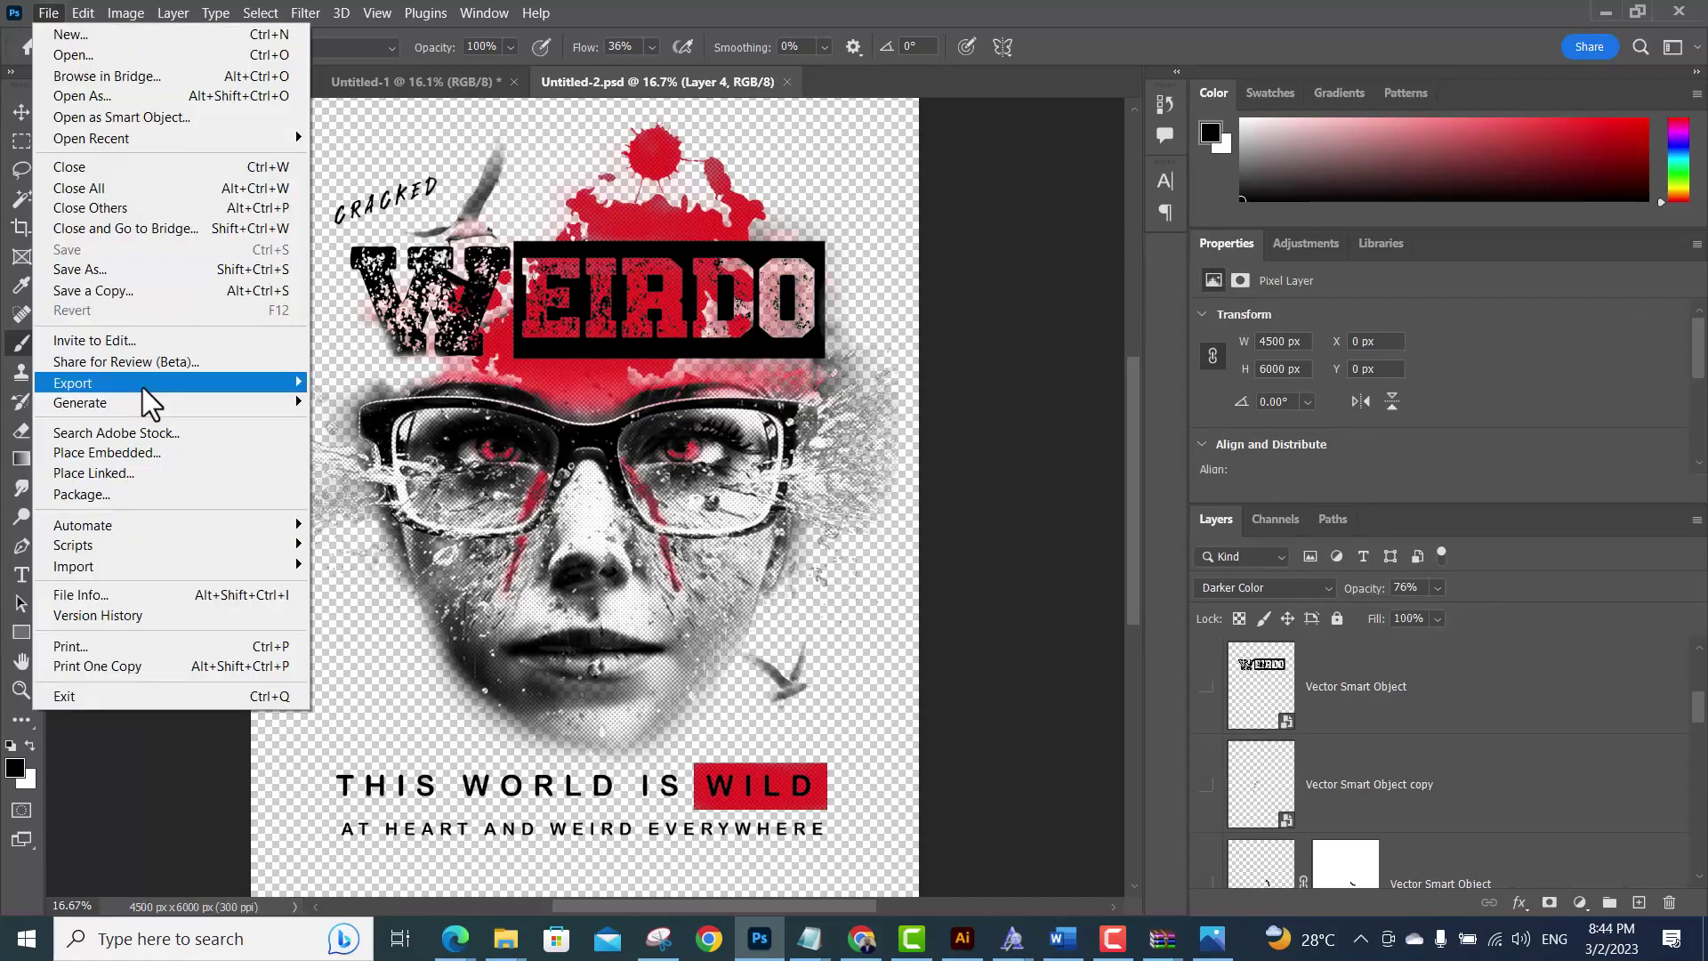